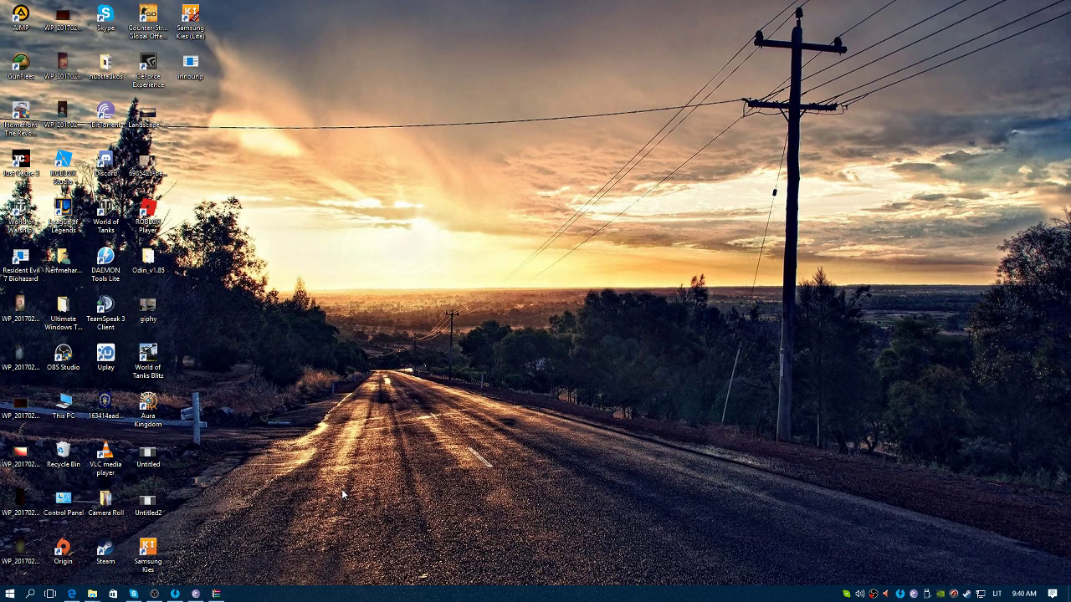
Step: Start the Hitman installer from BD-ROM Drive (L:) via This PC
{"action": "double_click", "coordinate": [64, 404]}
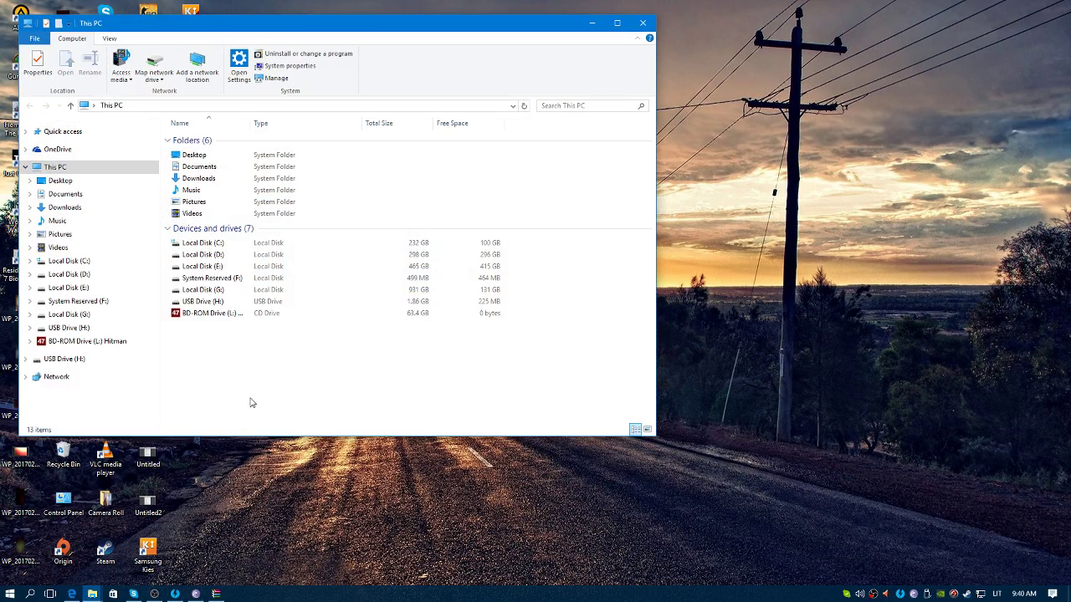
{"action": "double_click", "coordinate": [213, 313]}
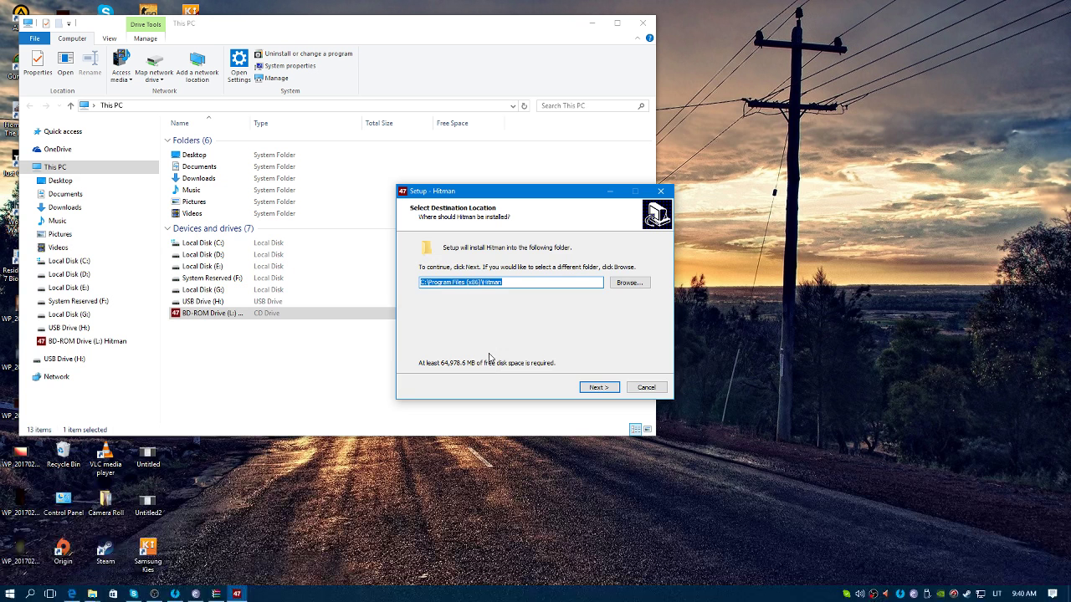
Step: Change the Hitman install destination to E:\Hitman
{"action": "left_click", "coordinate": [599, 387]}
{"action": "left_click", "coordinate": [559, 387]}
{"action": "left_click", "coordinate": [629, 282]}
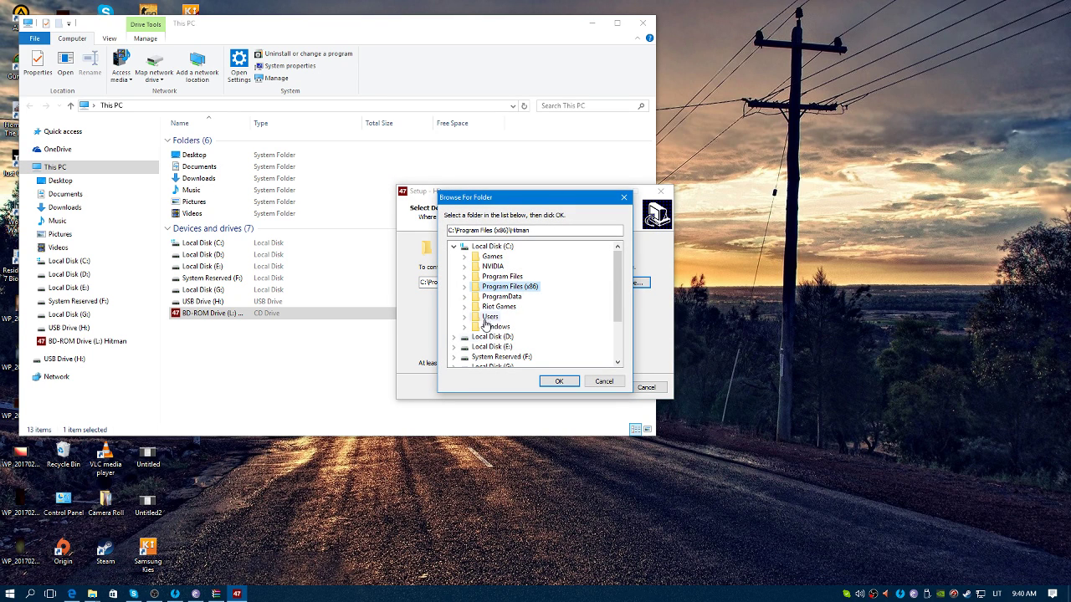
{"action": "left_click", "coordinate": [492, 346]}
{"action": "double_click", "coordinate": [492, 346]}
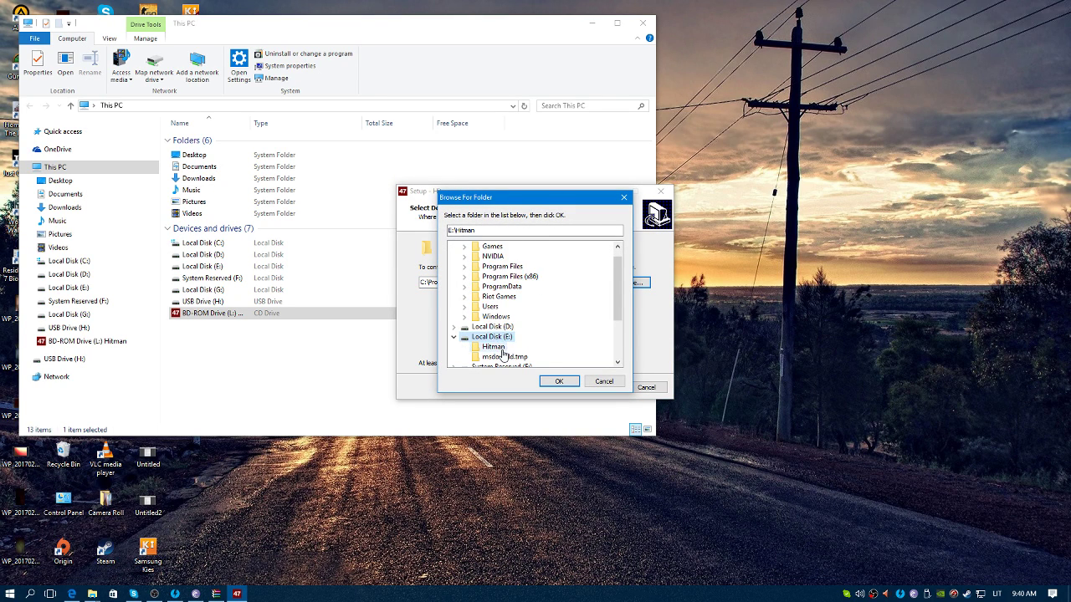
{"action": "left_click", "coordinate": [559, 381]}
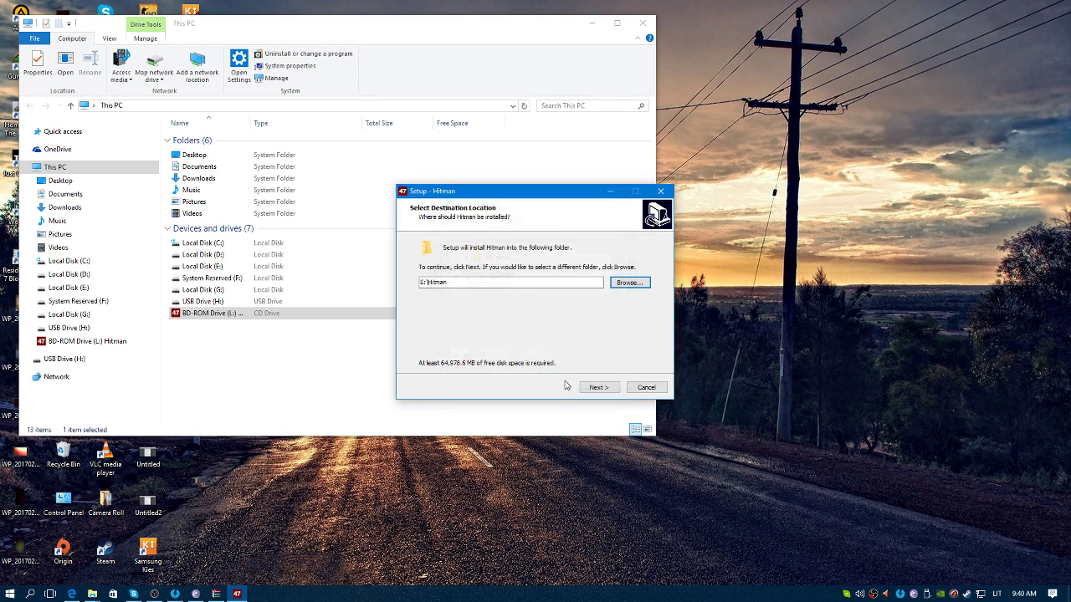
Step: Proceed to installation into the existing folder and dismiss the Error 123 dialog
{"action": "left_click", "coordinate": [599, 388]}
{"action": "left_click", "coordinate": [566, 348]}
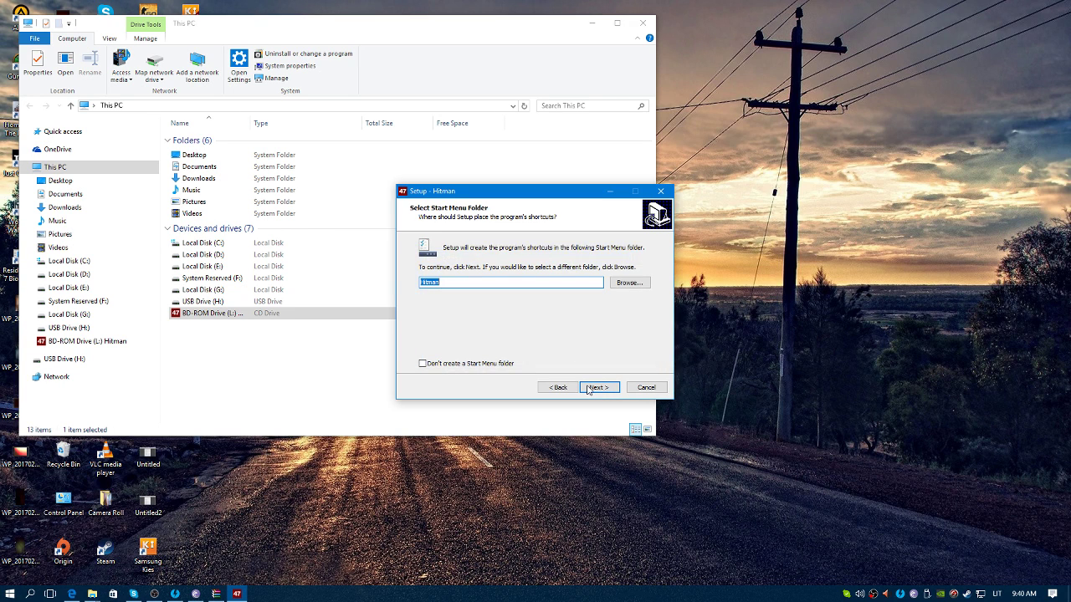
{"action": "left_click", "coordinate": [598, 387]}
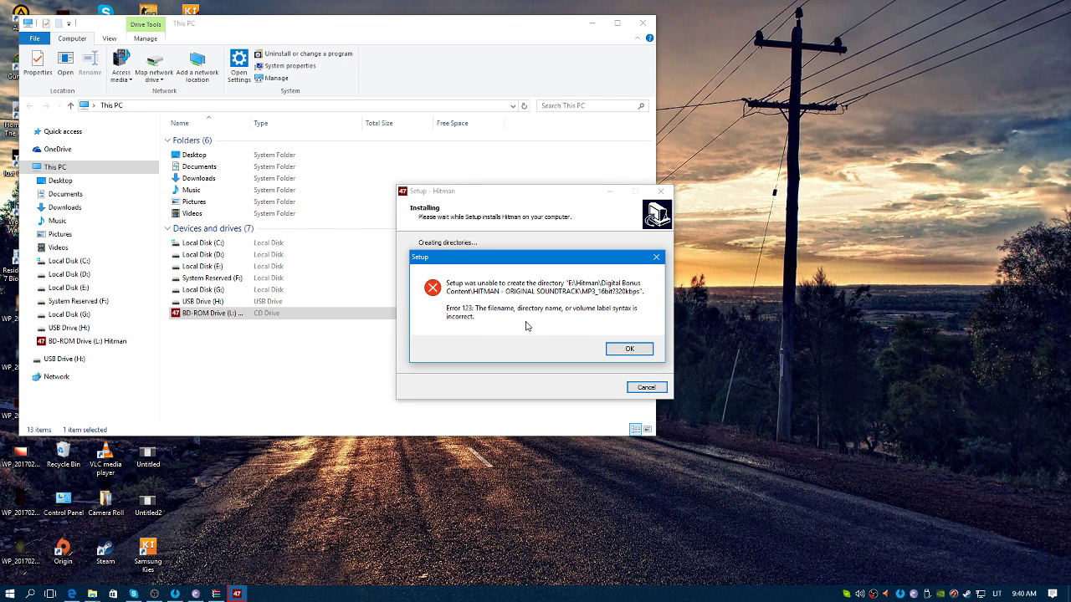
{"action": "left_click", "coordinate": [629, 349]}
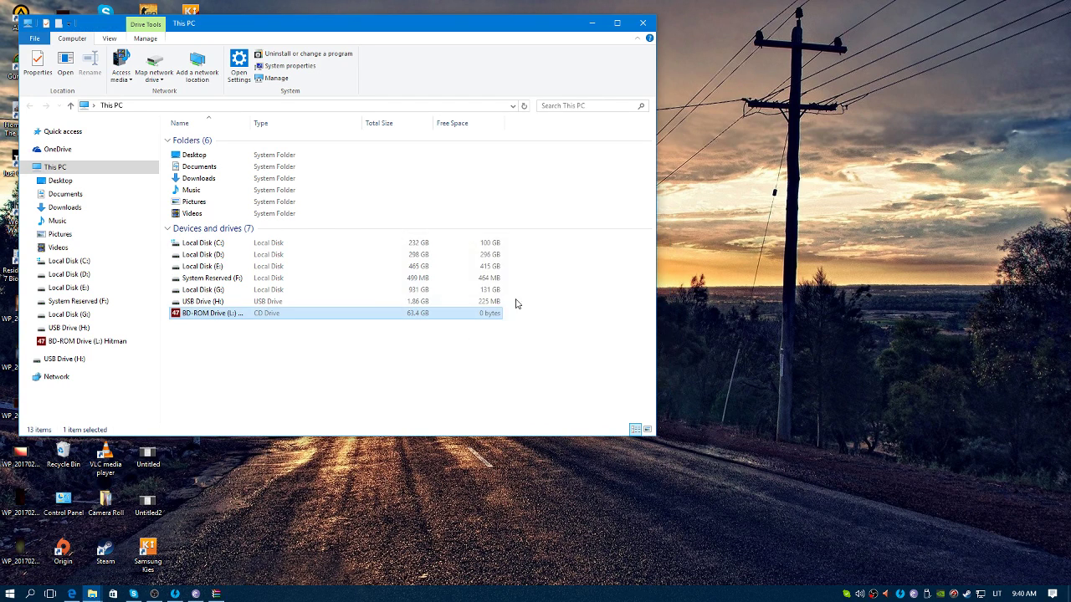
Step: Check that E:\Hitman is empty, then minimize File Explorer
{"action": "double_click", "coordinate": [202, 266]}
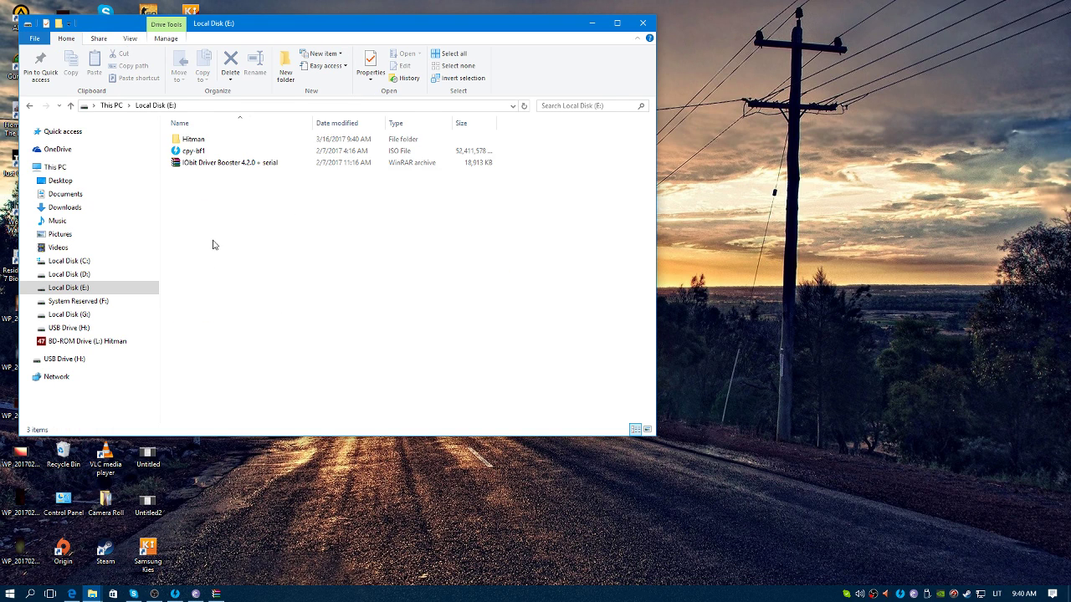
{"action": "double_click", "coordinate": [207, 141]}
{"action": "key", "text": "BackSpace"}
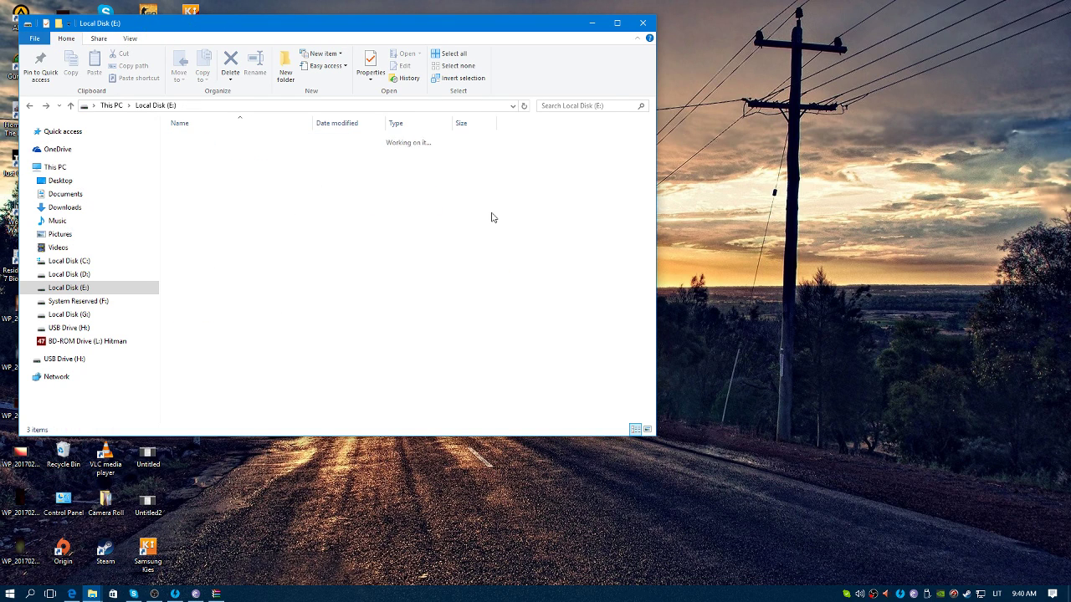
{"action": "left_click", "coordinate": [592, 23]}
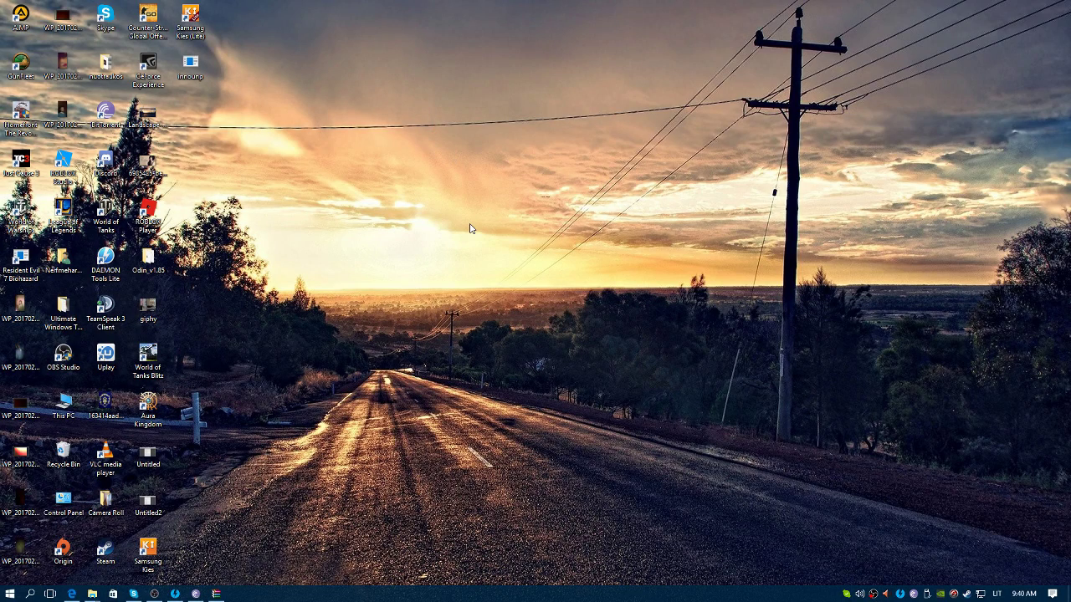
Step: Open innounp046.rar and place the Hitman folder window beside it
{"action": "left_click", "coordinate": [216, 595]}
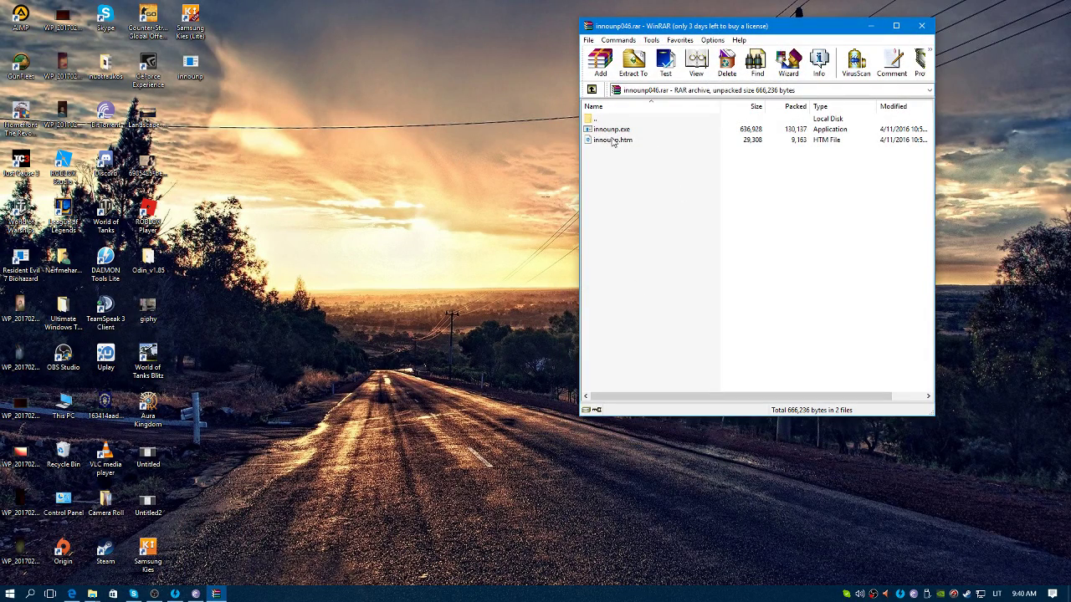
{"action": "left_click_drag", "start_coordinate": [665, 178], "coordinate": [633, 140]}
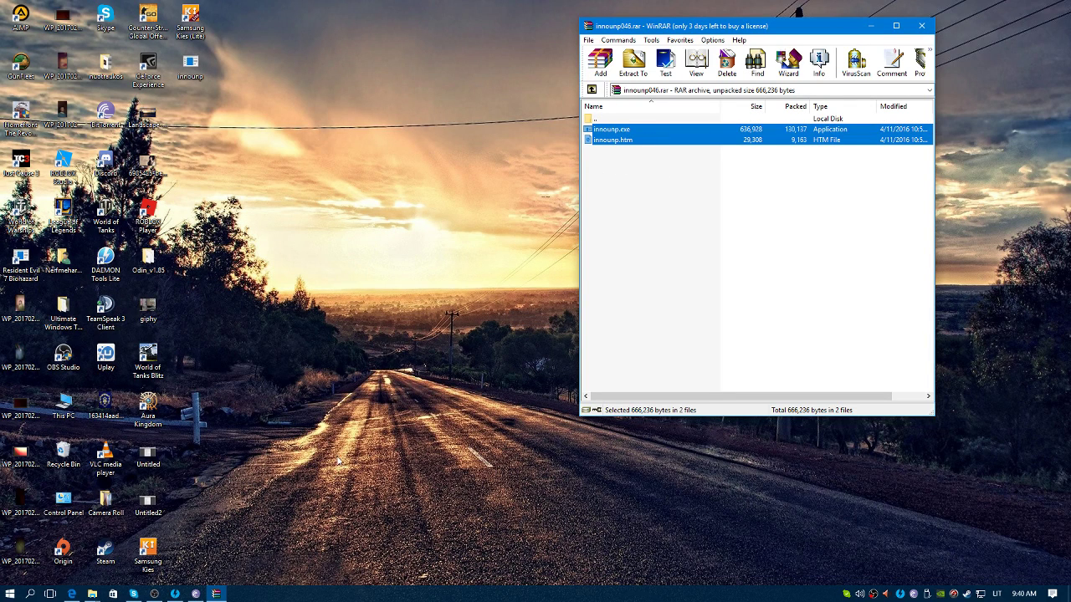
{"action": "left_click", "coordinate": [113, 594]}
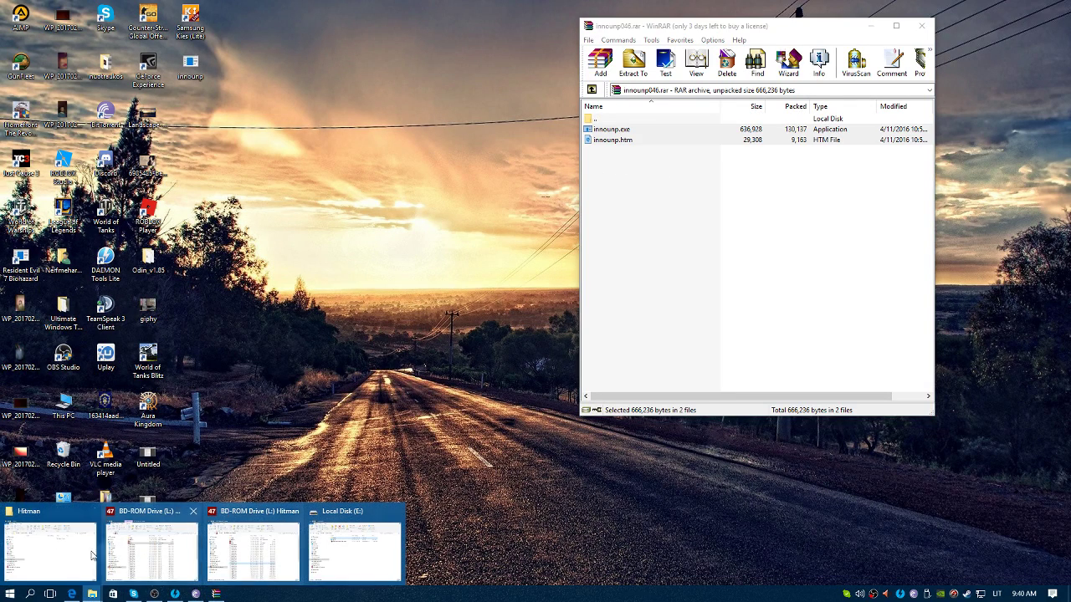
{"action": "left_click", "coordinate": [52, 549]}
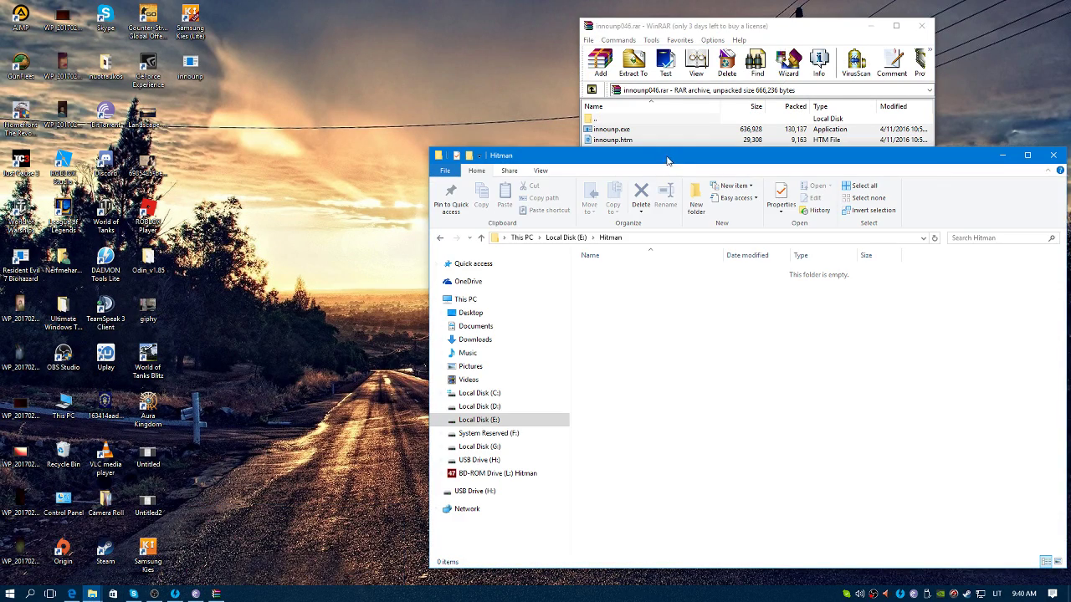
{"action": "left_click_drag", "start_coordinate": [668, 159], "coordinate": [444, 207]}
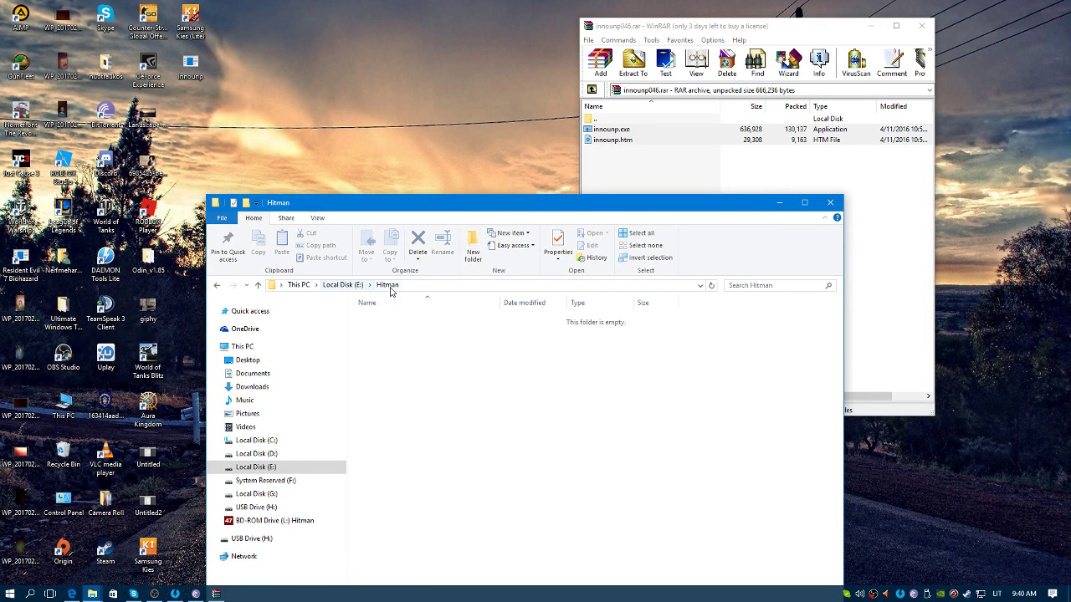
Step: Drop innounp.exe and innounp.htm into E:\Hitman and close the archive
{"action": "left_click_drag", "start_coordinate": [680, 174], "coordinate": [625, 131]}
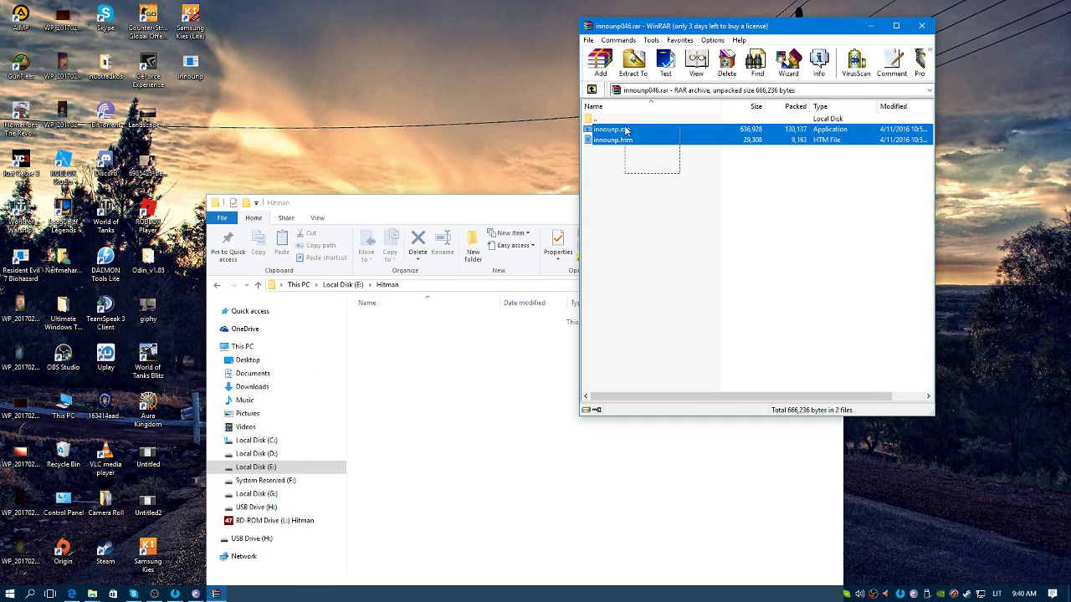
{"action": "left_click", "coordinate": [426, 417]}
{"action": "key", "text": "ctrl+v"}
{"action": "mouse_move", "coordinate": [439, 370]}
{"action": "left_mouse_down"}
{"action": "mouse_move", "coordinate": [682, 382]}
{"action": "mouse_move", "coordinate": [402, 378]}
{"action": "left_mouse_up"}
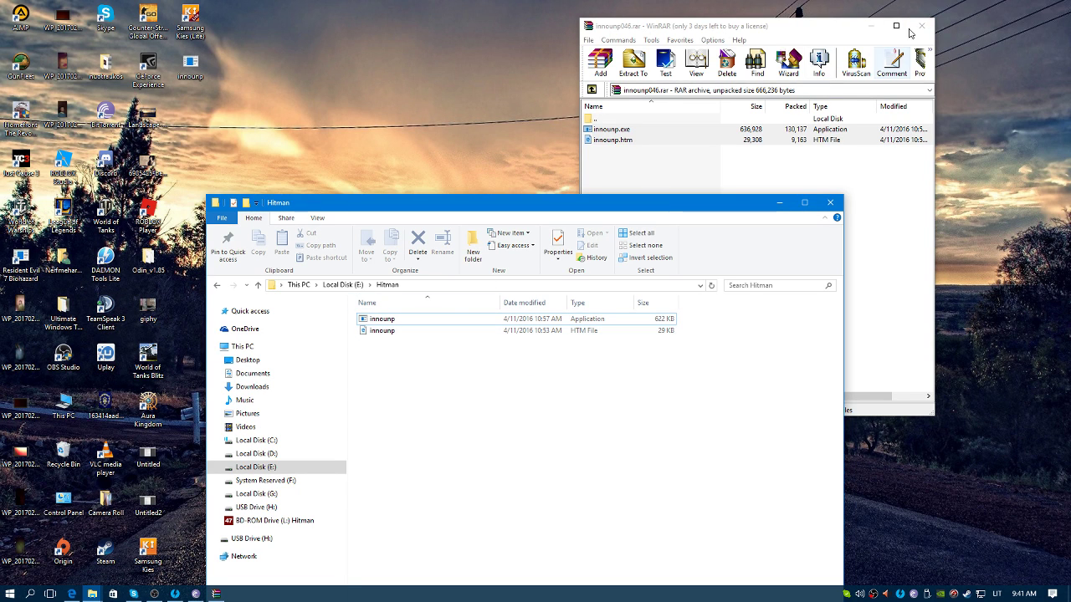
{"action": "left_click", "coordinate": [922, 26]}
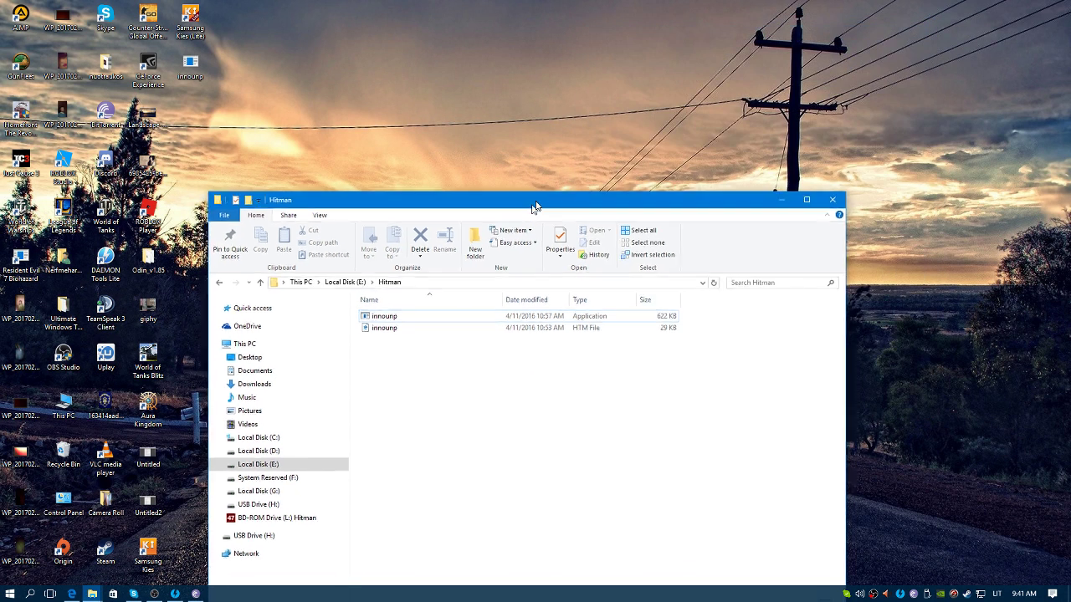
Step: Launch Command Prompt from the Start menu search
{"action": "left_click_drag", "start_coordinate": [544, 204], "coordinate": [631, 77]}
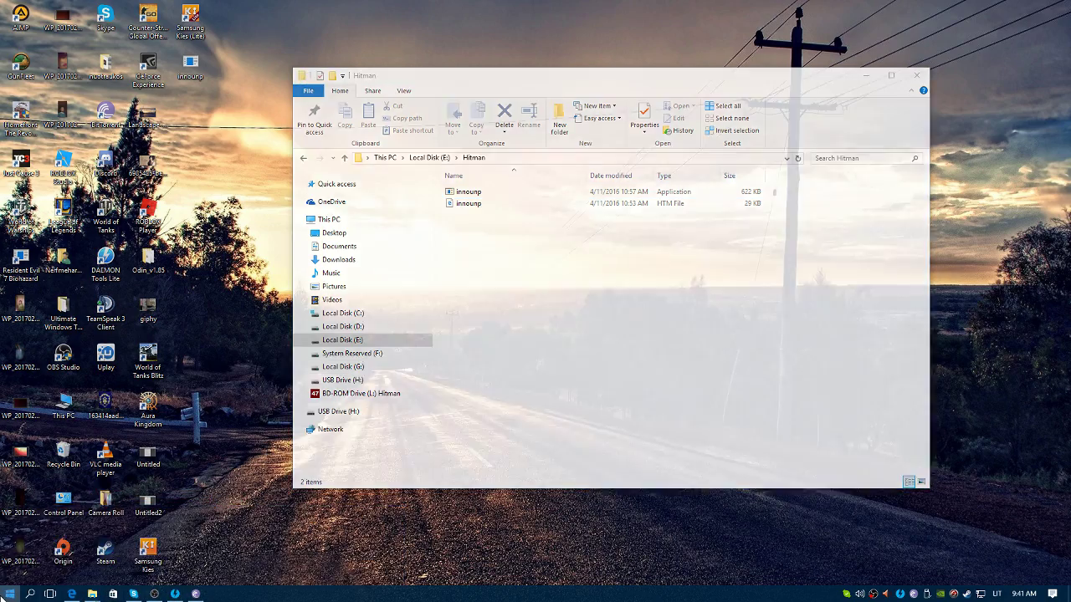
{"action": "left_click", "coordinate": [10, 594]}
{"action": "type", "text": "cmd"}
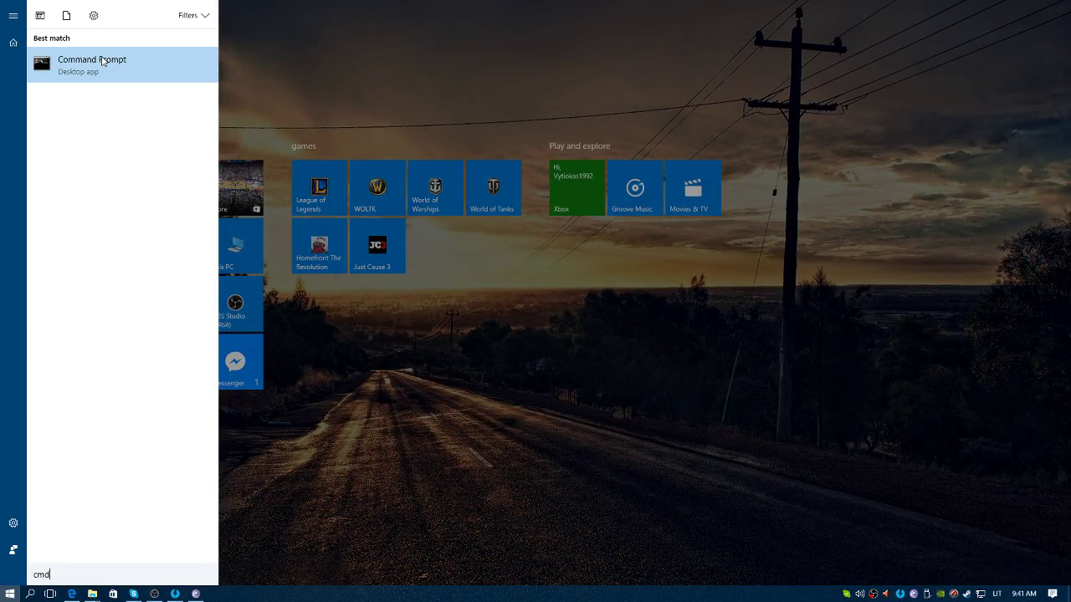
{"action": "left_click", "coordinate": [106, 67]}
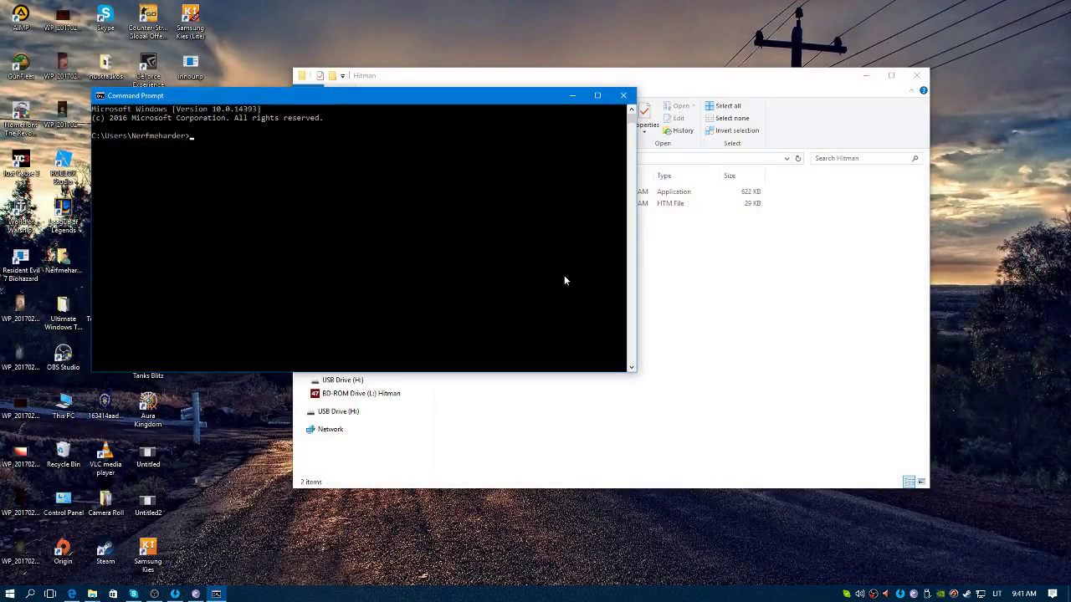
Step: View the Hitman-CPY_ torrent folder holding cpy-h47.iso, then close both Explorer windows
{"action": "double_click", "coordinate": [902, 595]}
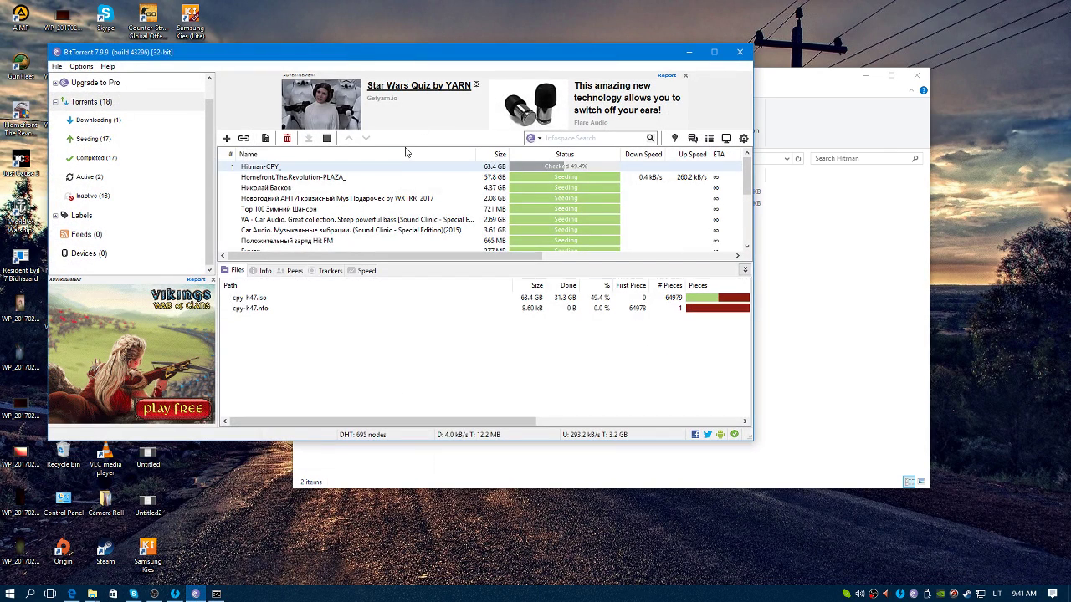
{"action": "right_click", "coordinate": [395, 166]}
{"action": "left_click", "coordinate": [431, 201]}
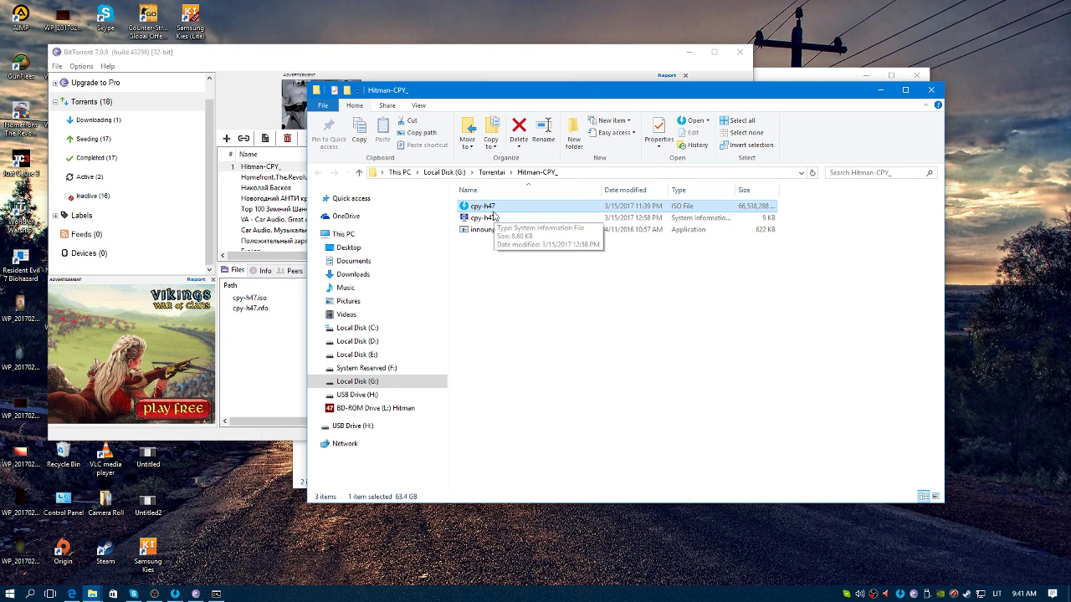
{"action": "left_click", "coordinate": [931, 90]}
{"action": "left_click", "coordinate": [903, 77]}
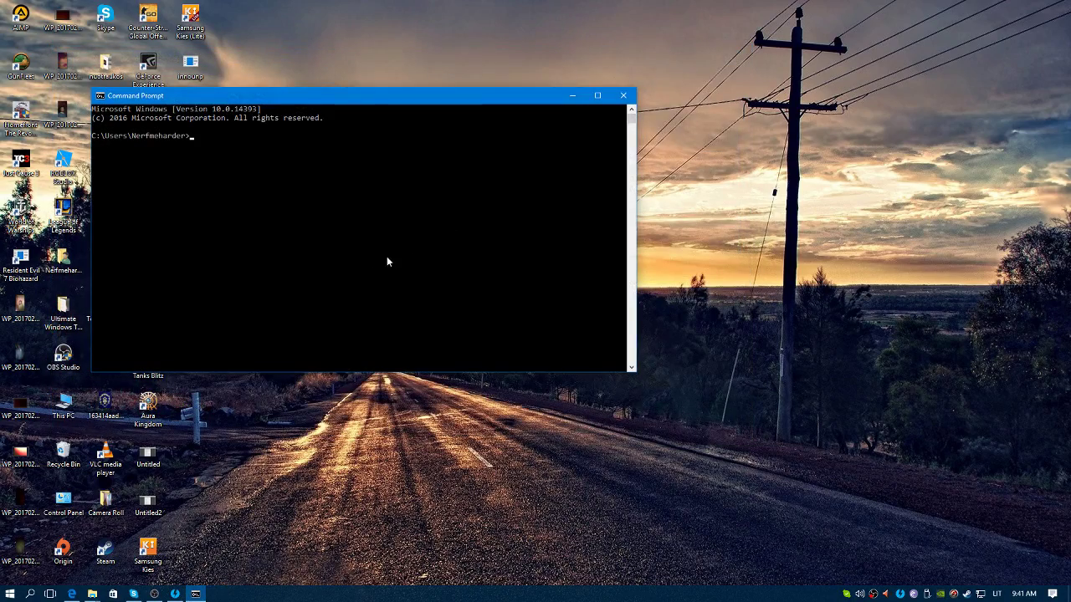
Step: Open E:\Hitman in File Explorer and copy its folder path
{"action": "left_click", "coordinate": [303, 244]}
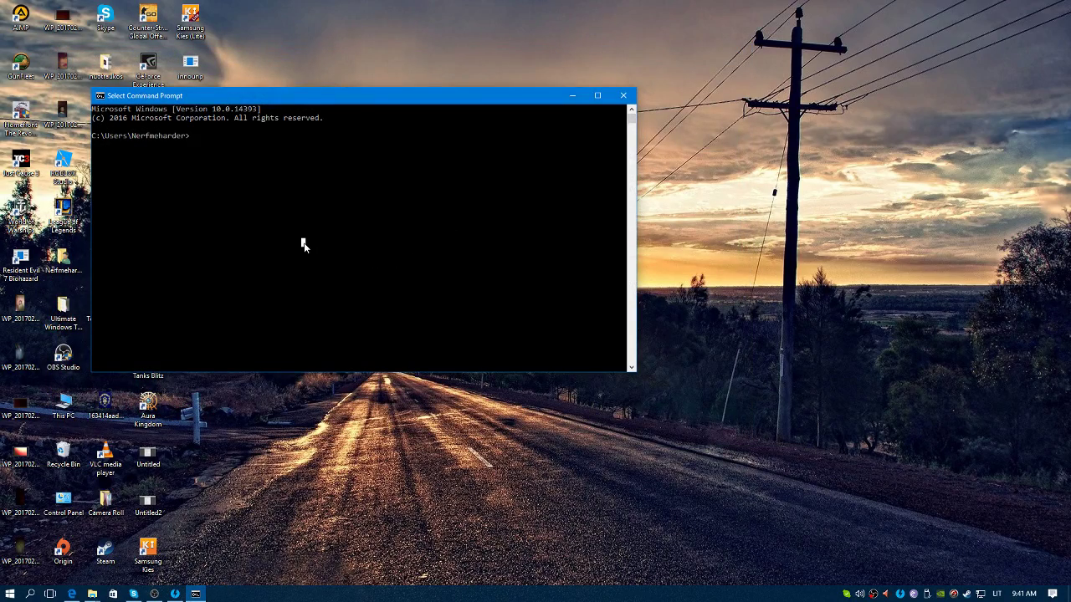
{"action": "left_click", "coordinate": [72, 594]}
{"action": "mouse_move", "coordinate": [92, 594]}
{"action": "left_click", "coordinate": [252, 554]}
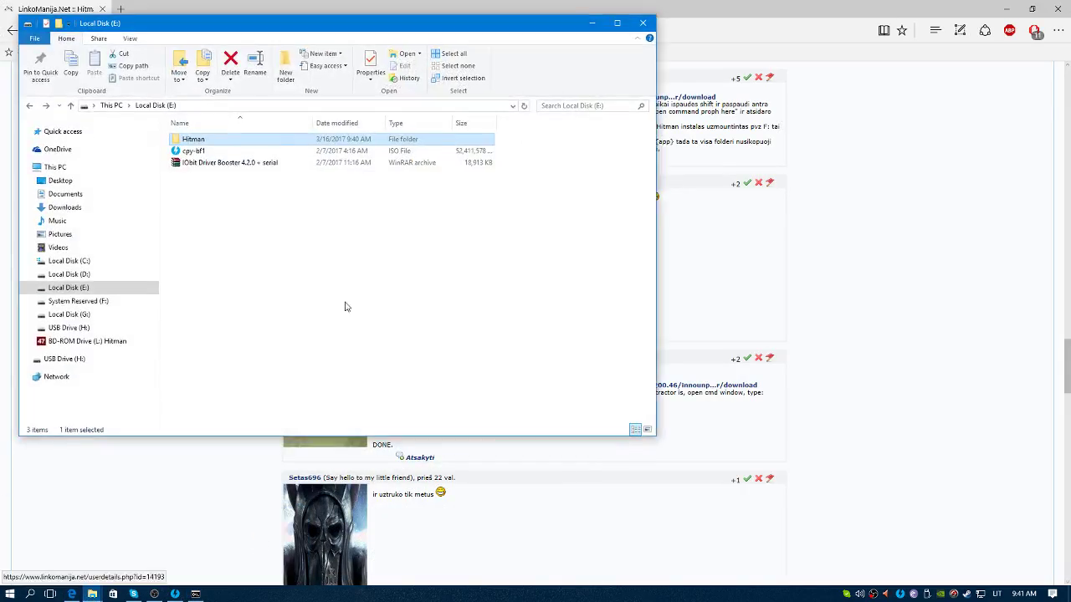
{"action": "left_click", "coordinate": [195, 105]}
{"action": "double_click", "coordinate": [204, 139]}
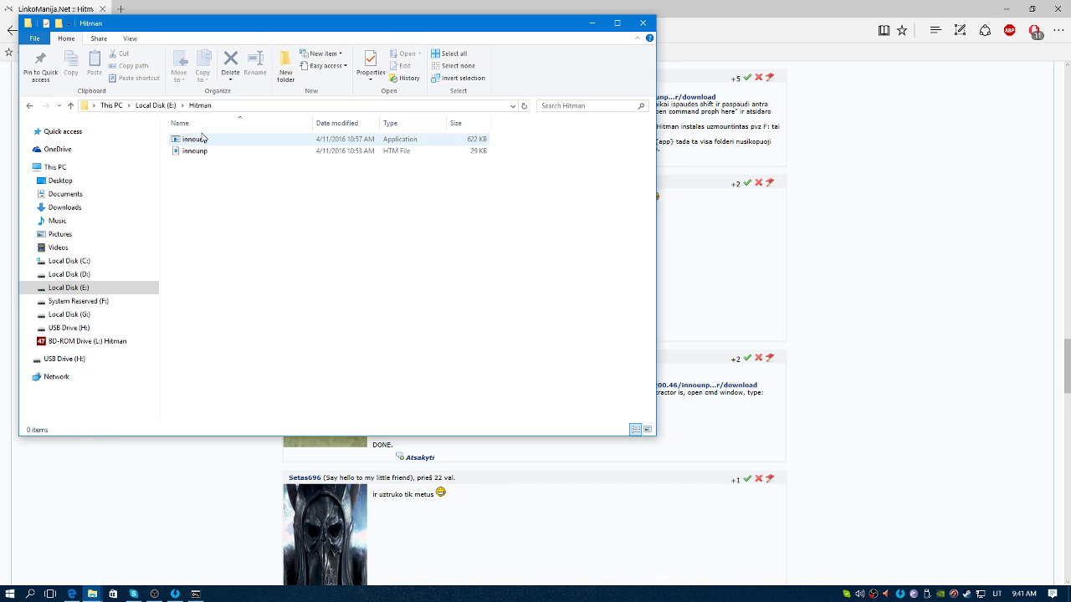
{"action": "left_click", "coordinate": [252, 105]}
{"action": "key", "text": "ctrl+c"}
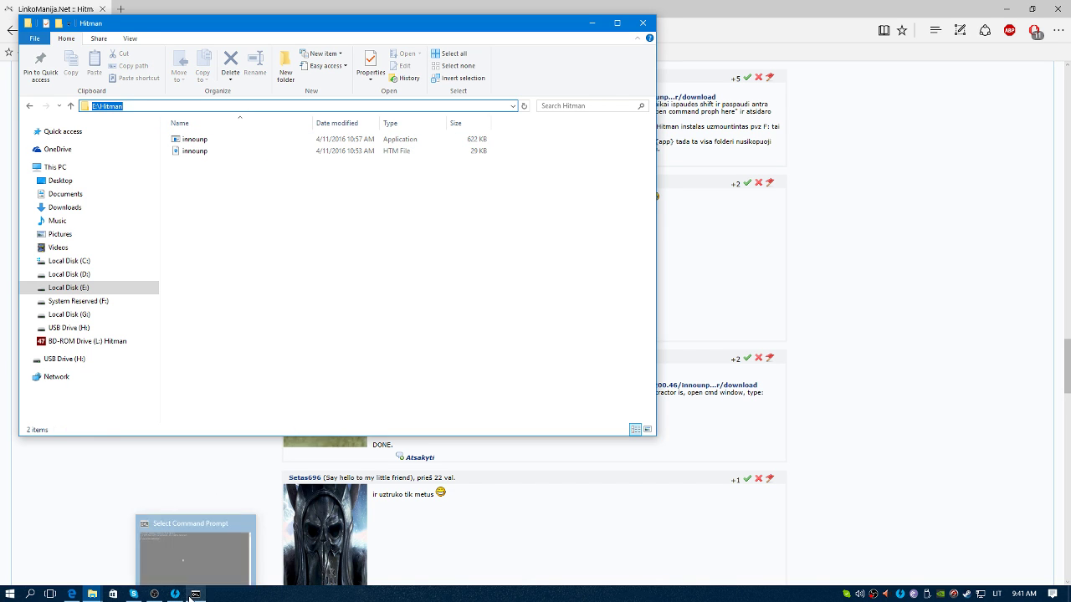
Step: Switch the command window to E:\Hitman and select the forum's innounp command
{"action": "left_click", "coordinate": [195, 594]}
{"action": "left_click", "coordinate": [202, 406]}
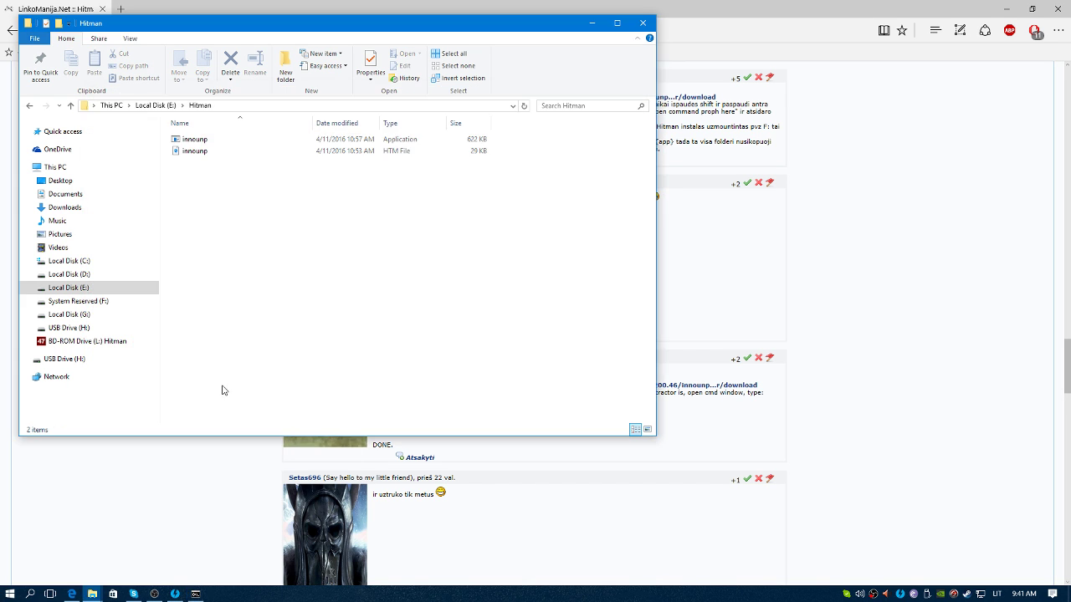
{"action": "key", "text": "alt+Tab"}
{"action": "key", "text": "ctrl+v"}
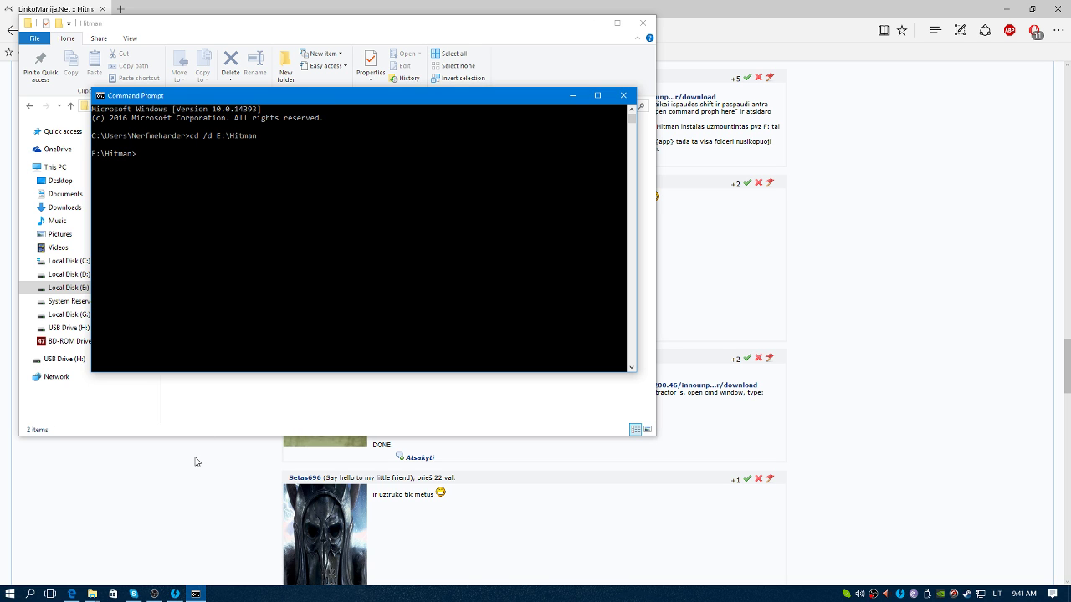
{"action": "left_click", "coordinate": [72, 594]}
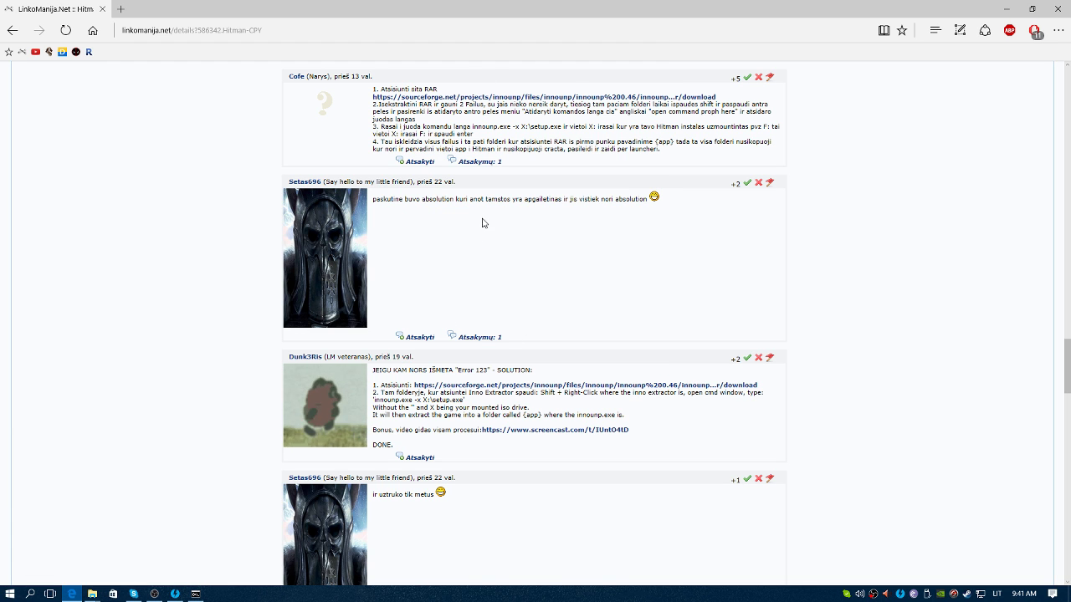
{"action": "left_click_drag", "start_coordinate": [471, 128], "coordinate": [563, 130]}
Step: Copy 'innounp.exe -x X:\setup.exe' and paste it into the Hitman folder's address bar
{"action": "key", "text": "ctrl+c"}
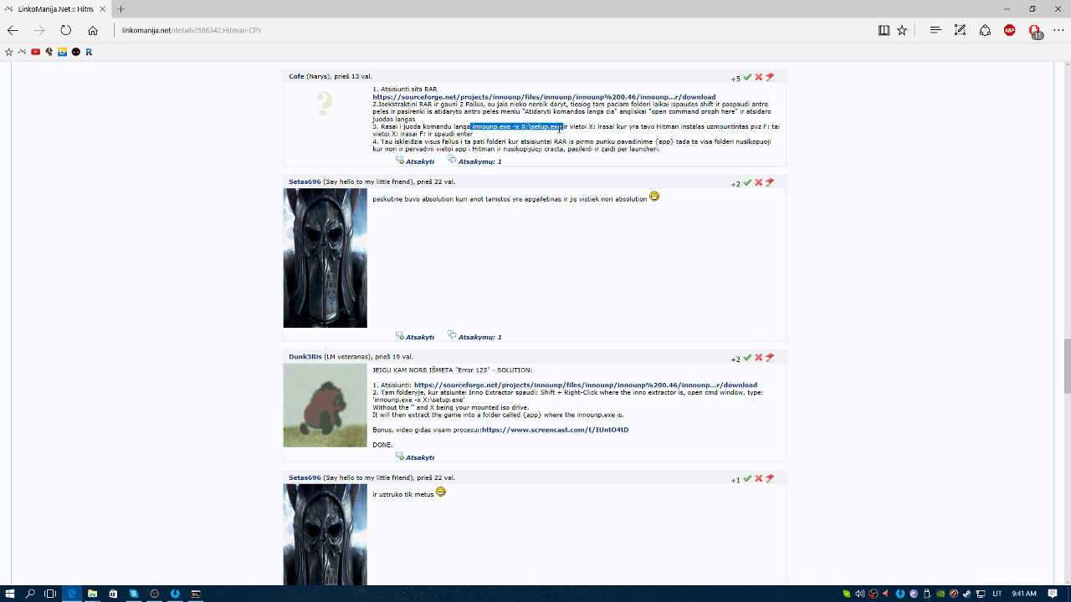
{"action": "left_click", "coordinate": [195, 594]}
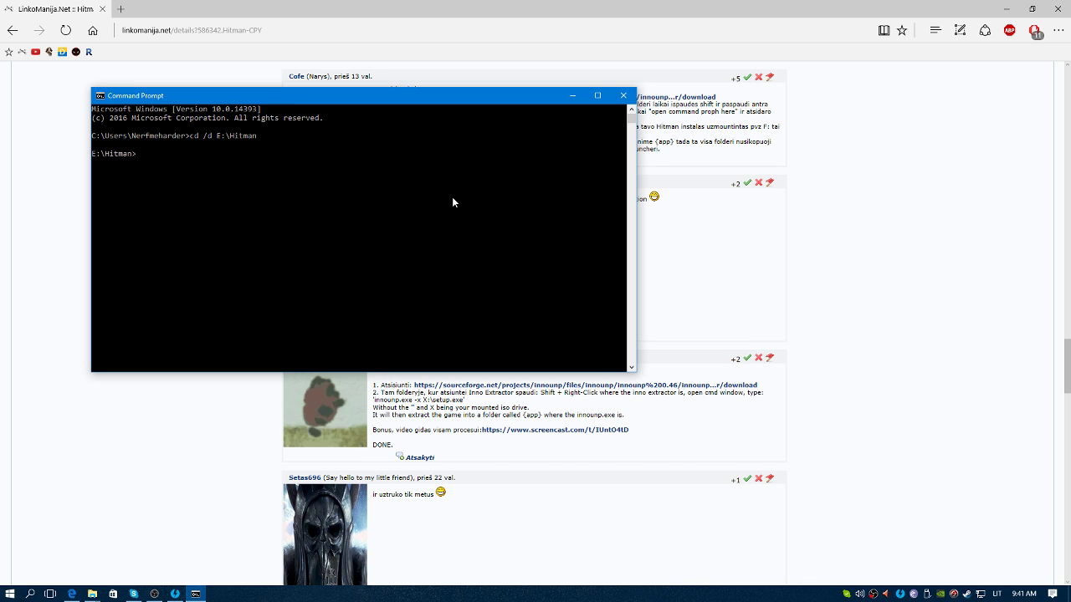
{"action": "left_click", "coordinate": [92, 594]}
{"action": "left_click", "coordinate": [251, 552]}
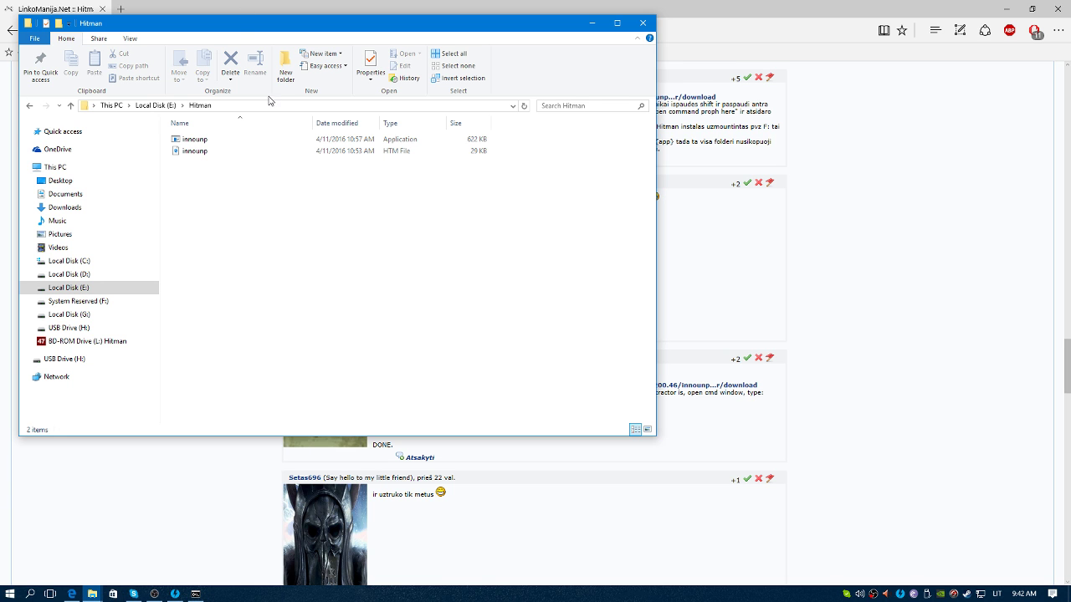
{"action": "left_click", "coordinate": [258, 104]}
{"action": "key", "text": "ctrl+v"}
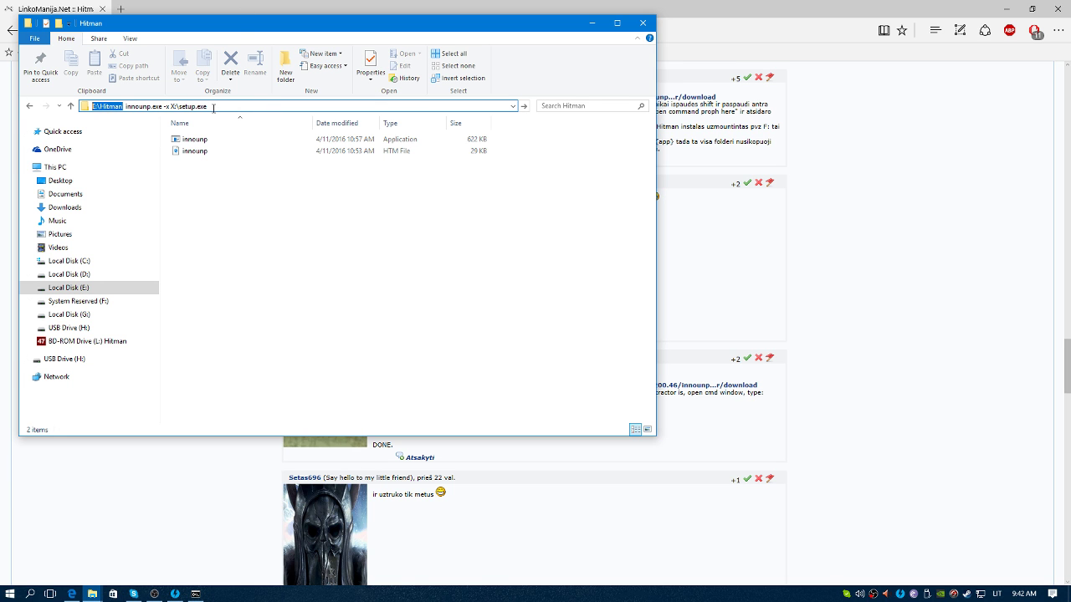
{"action": "left_click_drag", "start_coordinate": [209, 106], "coordinate": [178, 106]}
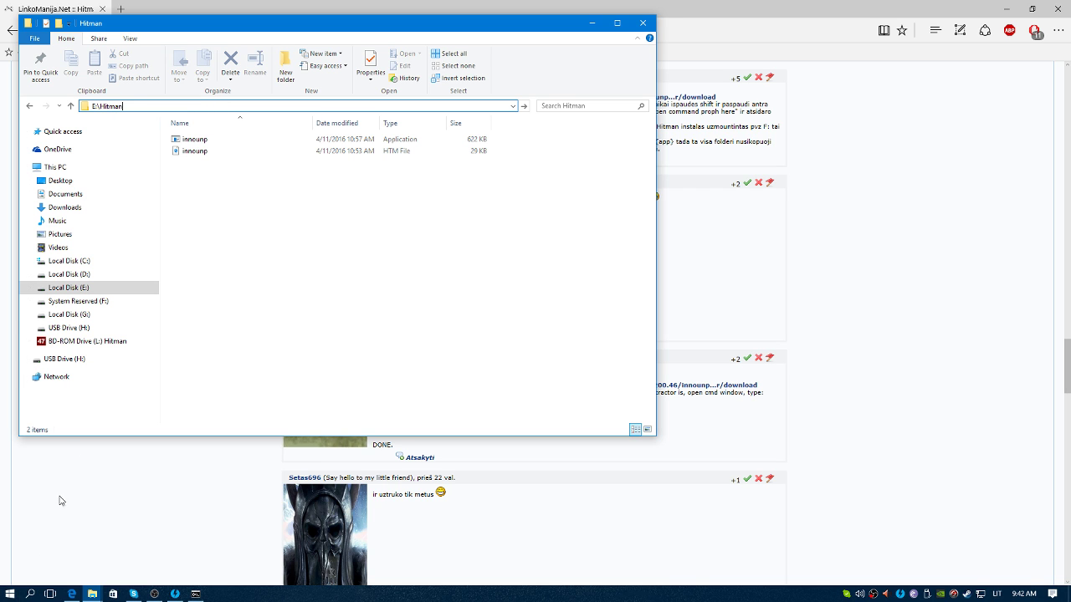
Step: Open the mounted Hitman disc (L:) in a new Explorer window, then return to Edge
{"action": "key", "text": "super+e"}
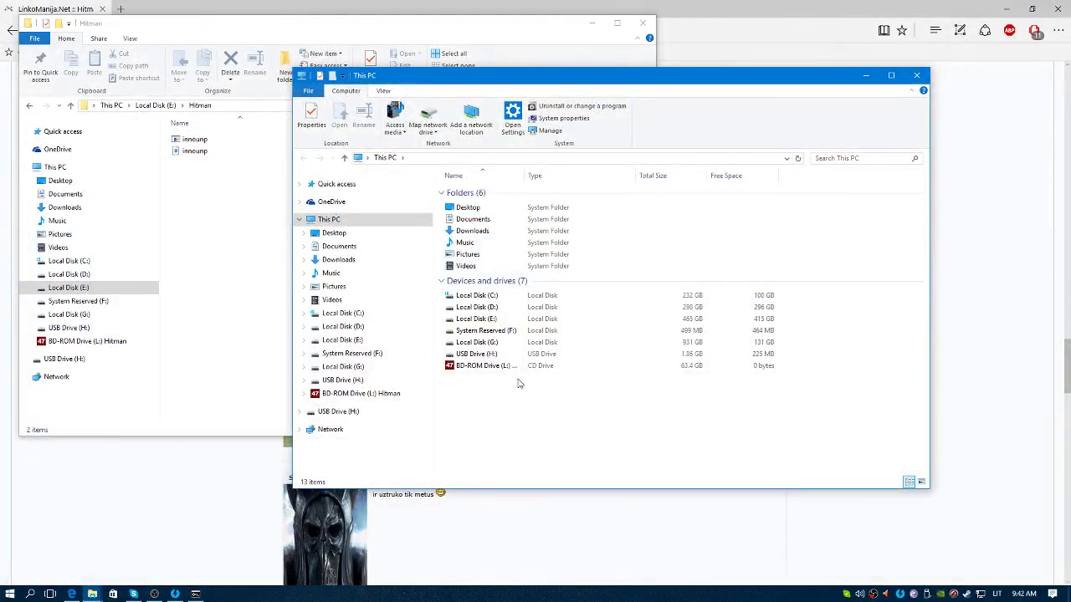
{"action": "right_click", "coordinate": [493, 366]}
{"action": "left_click", "coordinate": [527, 400]}
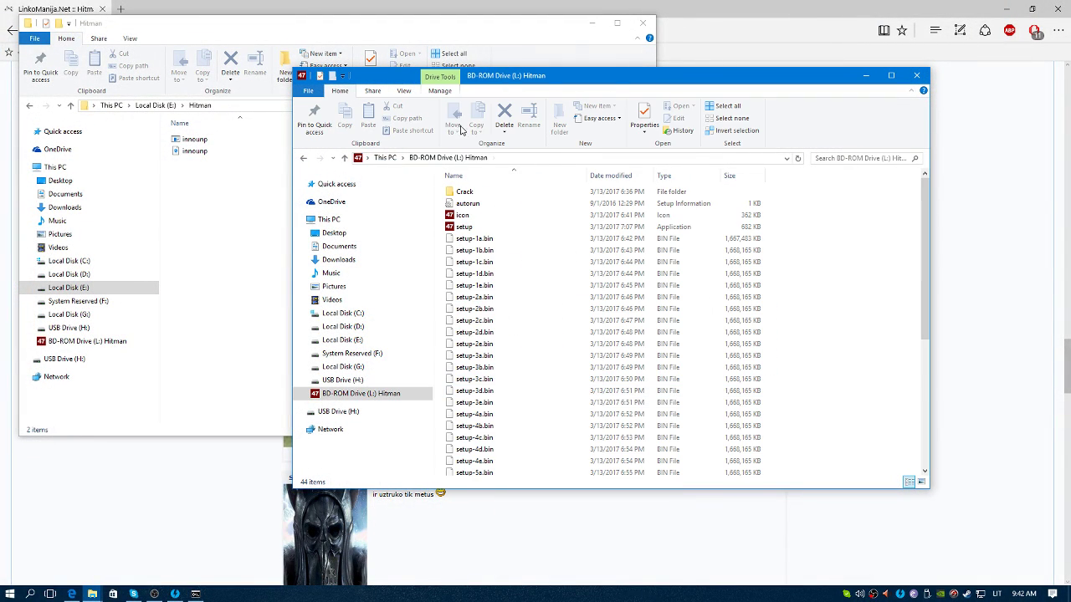
{"action": "left_click", "coordinate": [508, 158]}
{"action": "type", "text": "c"}
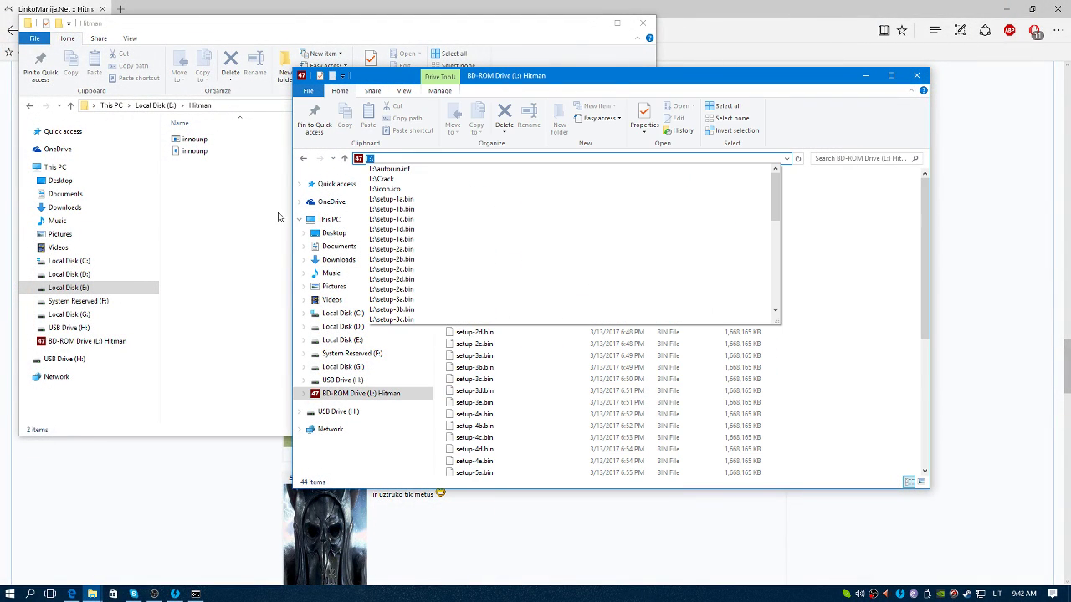
{"action": "key", "text": "Escape"}
{"action": "left_click", "coordinate": [195, 594]}
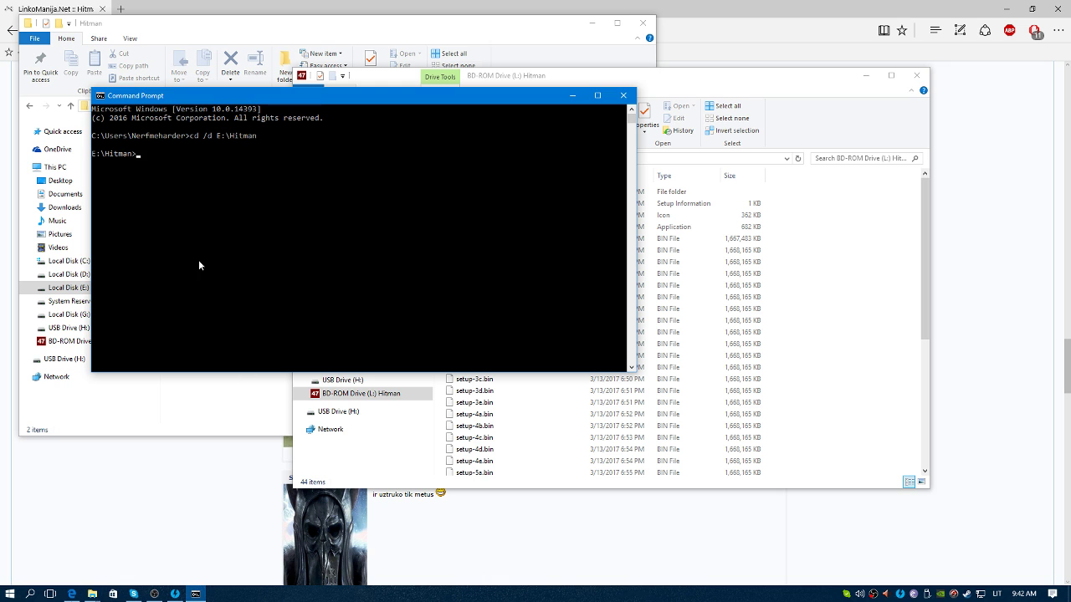
{"action": "left_click", "coordinate": [72, 594]}
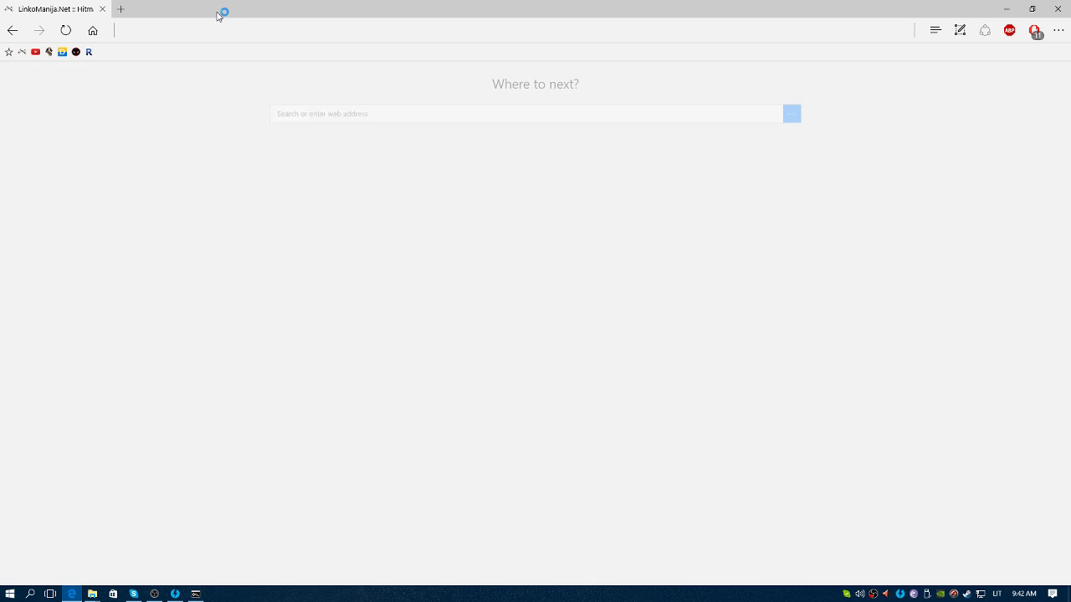
Step: Edit the pasted command in Edge's search box to 'innounp.exe -x L:\setup.exe' and select it
{"action": "key", "text": "ctrl+v"}
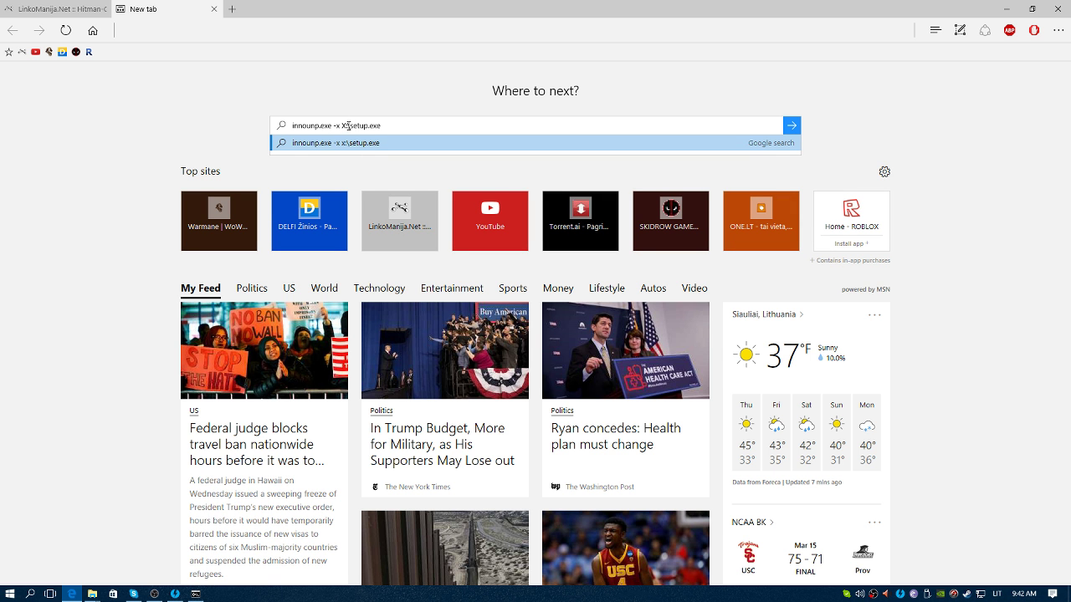
{"action": "left_click", "coordinate": [293, 176]}
{"action": "left_click", "coordinate": [345, 126]}
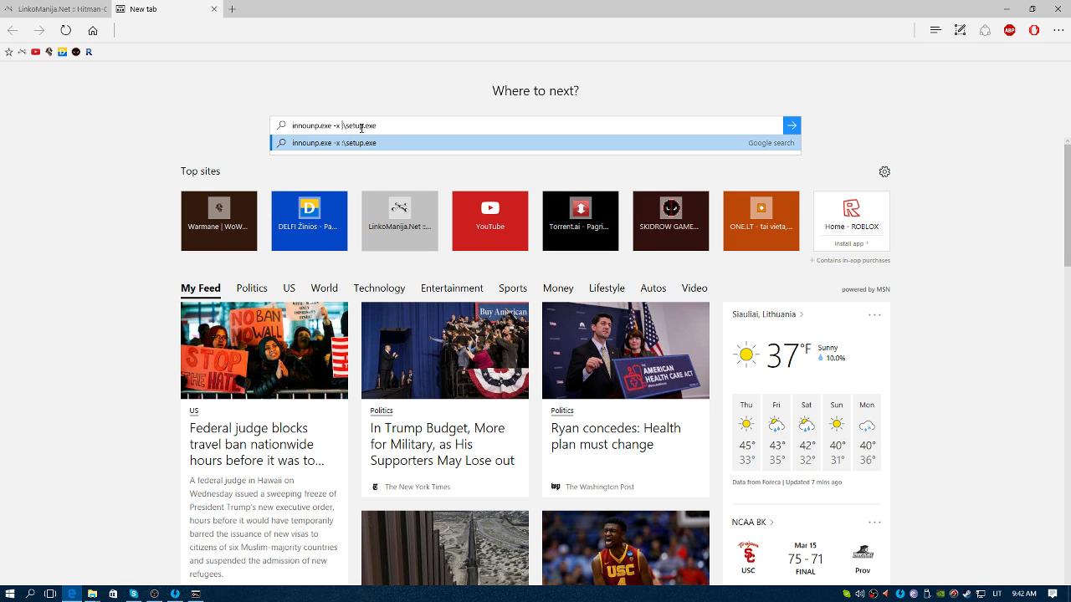
{"action": "type", "text": "I"}
{"action": "key", "text": "ctrl+a"}
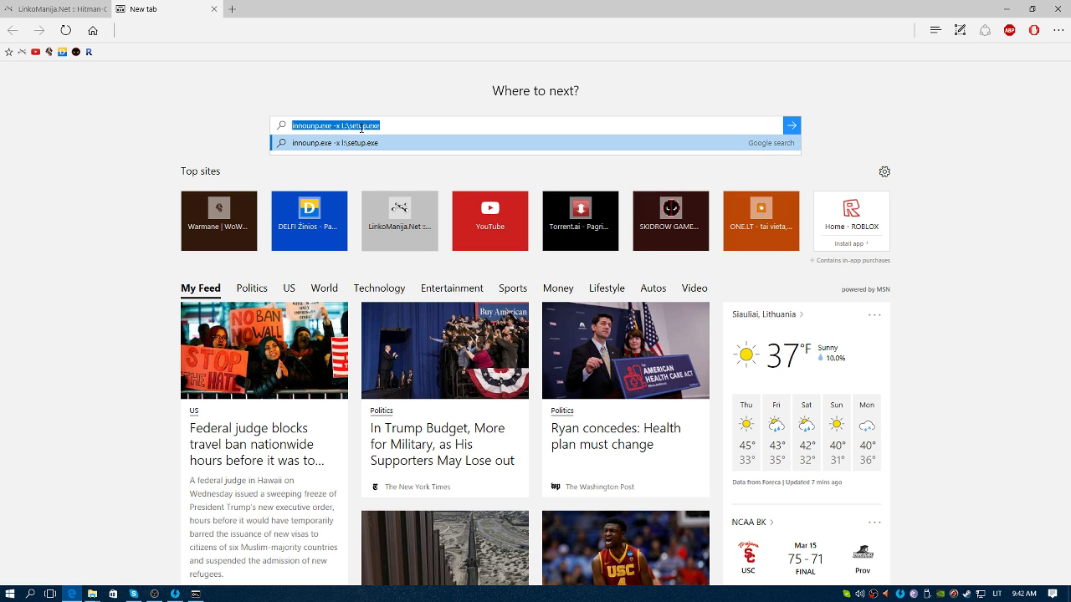
{"action": "left_click", "coordinate": [341, 126]}
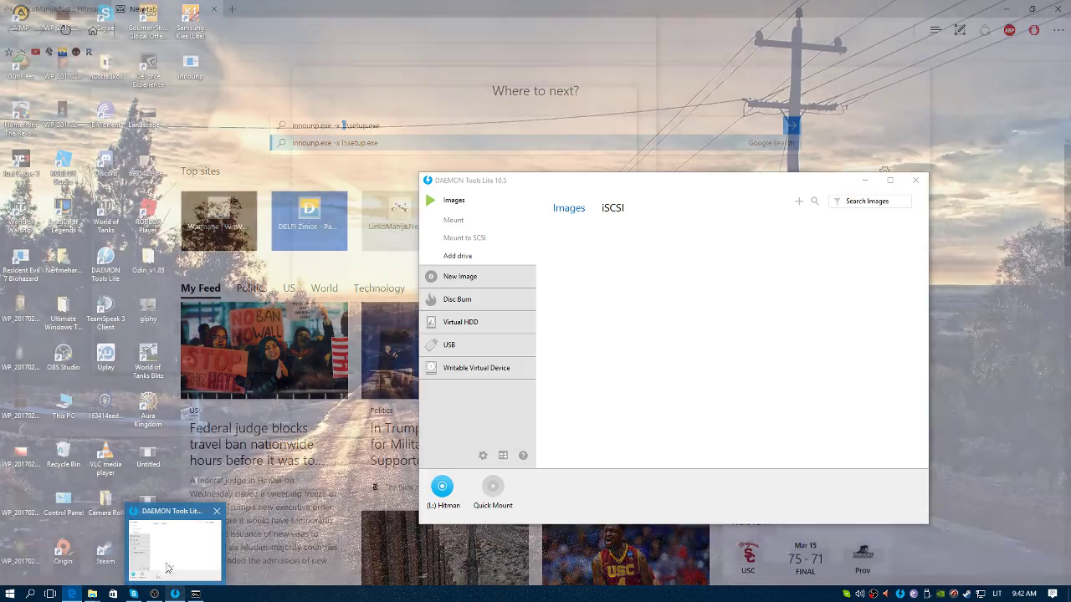
{"action": "mouse_move", "coordinate": [92, 594]}
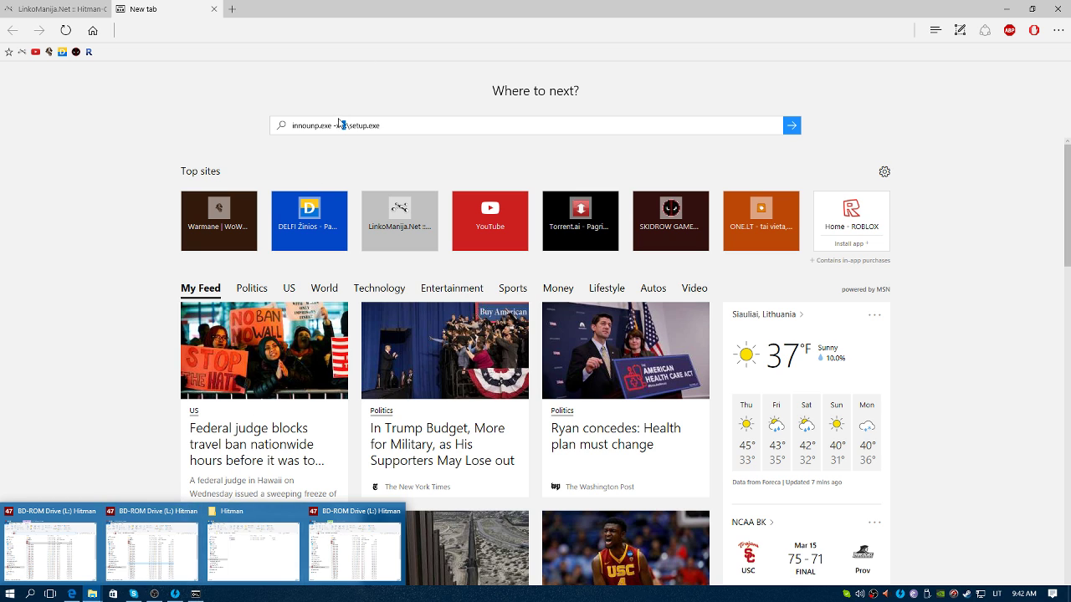
{"action": "key", "text": "ctrl+a"}
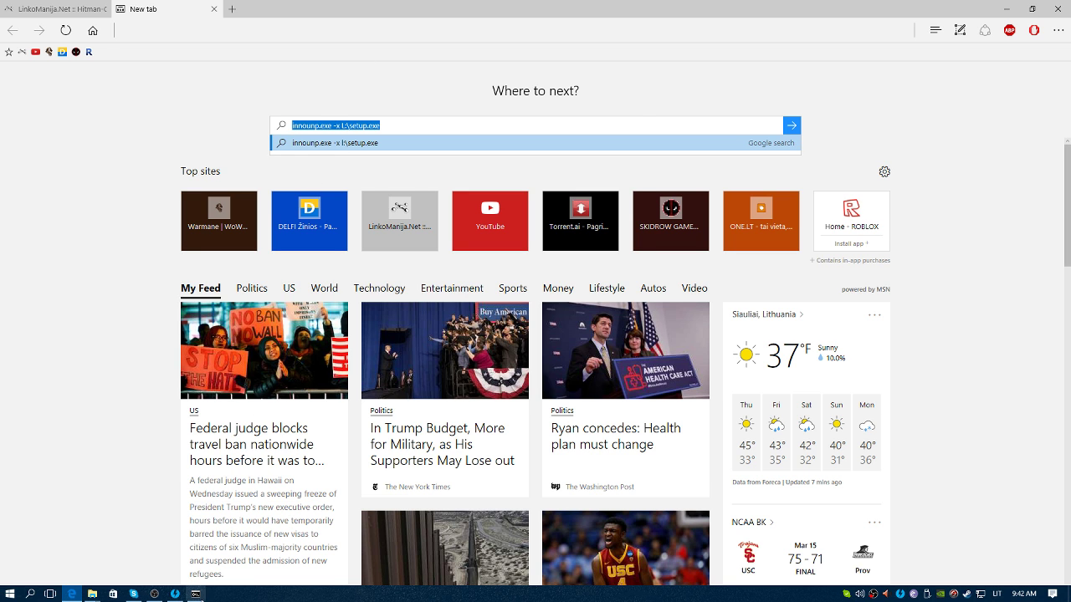
Step: Run 'innounp.exe -x L:\setup.exe' in E:\Hitman to start extracting the game files
{"action": "left_click", "coordinate": [195, 594]}
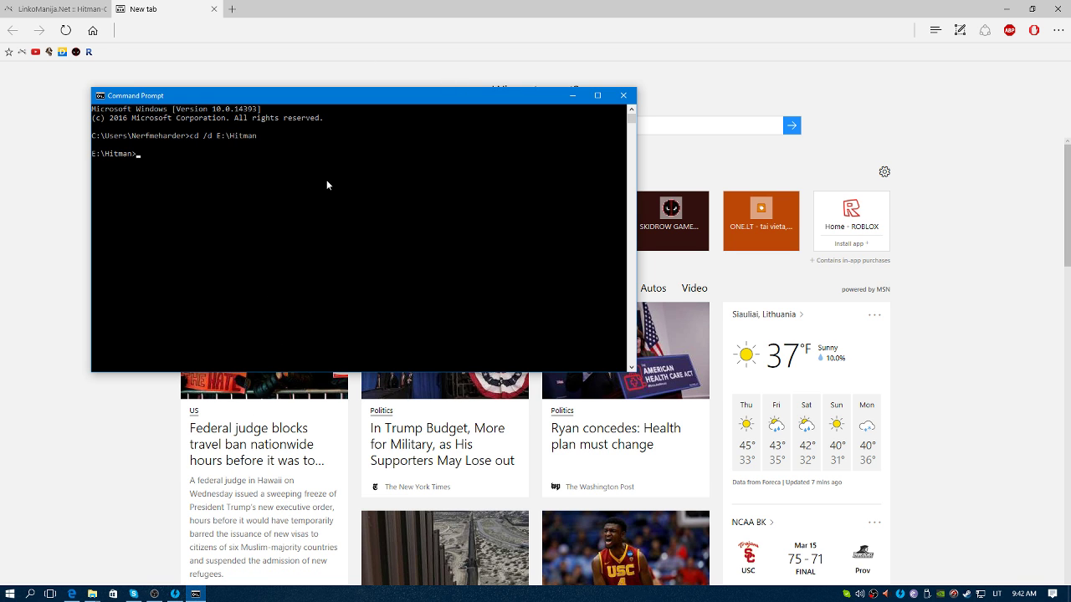
{"action": "key", "text": "ctrl+v"}
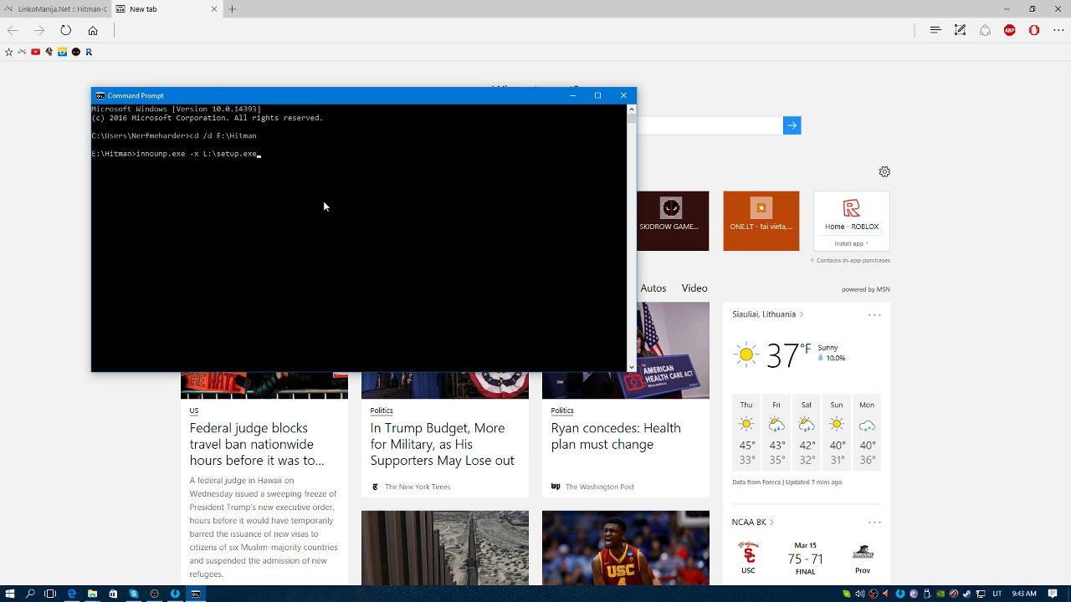
{"action": "key", "text": "Return"}
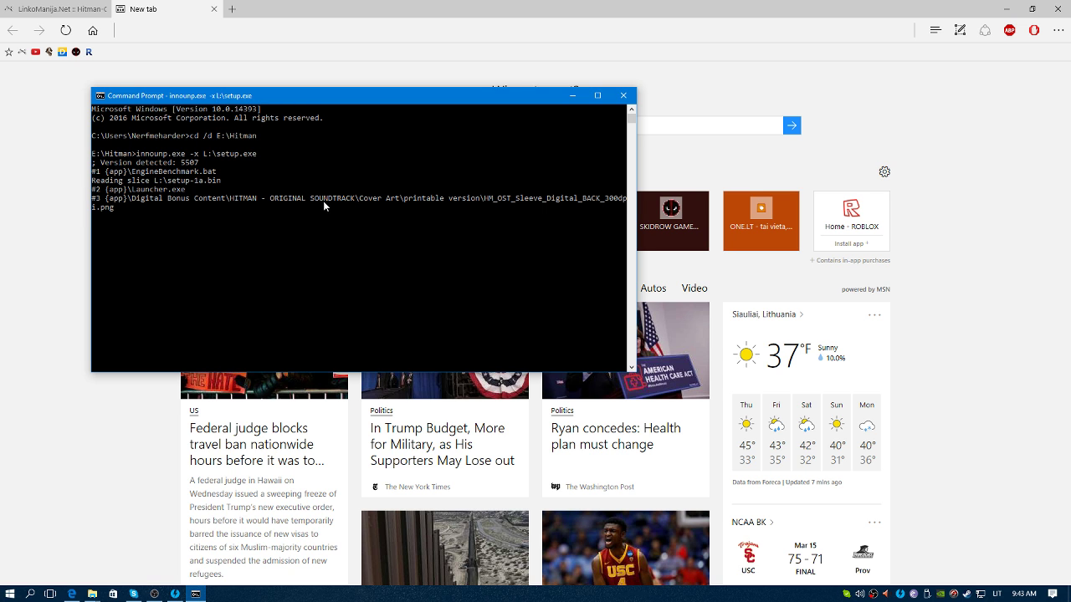
Step: Inspect the extracted {app} folder (Digital Bonus Content, EngineBenchmark, Launcher) and check extraction progress
{"action": "left_click", "coordinate": [229, 553]}
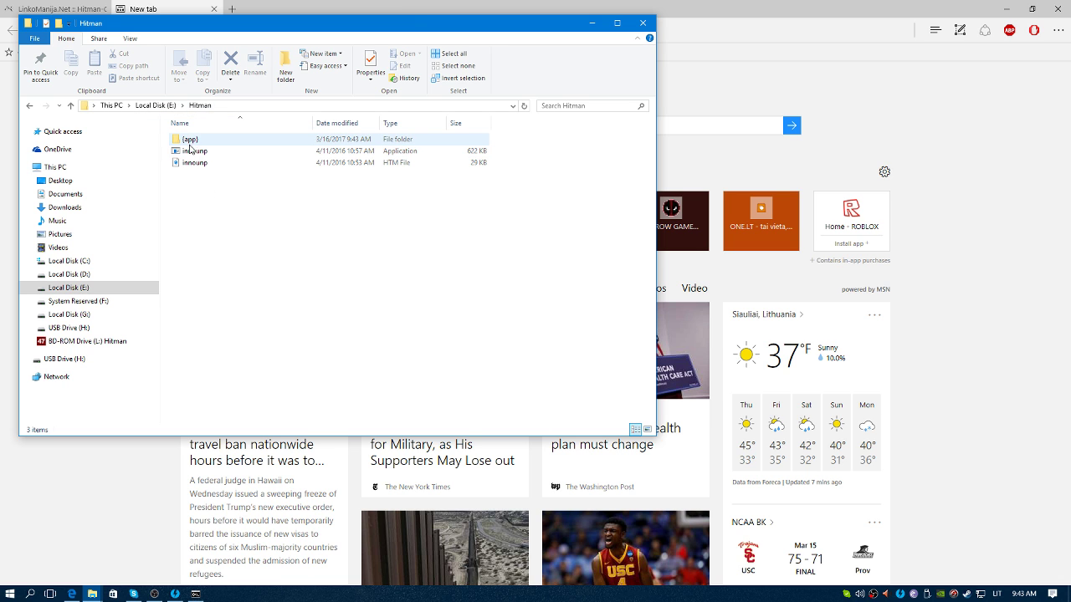
{"action": "double_click", "coordinate": [193, 141]}
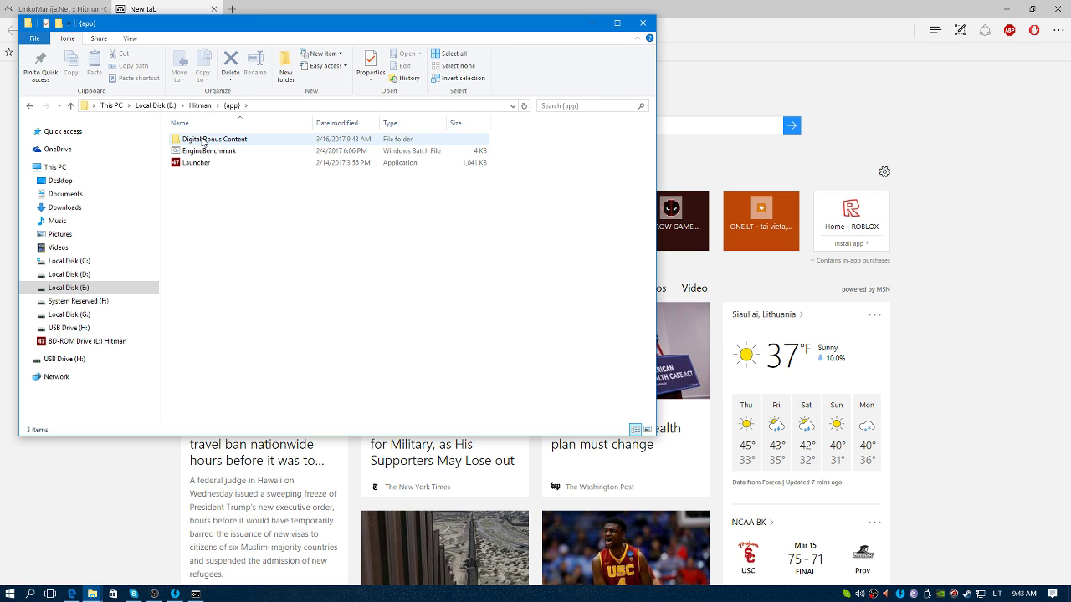
{"action": "left_click_drag", "start_coordinate": [269, 212], "coordinate": [195, 146]}
{"action": "left_click", "coordinate": [223, 179]}
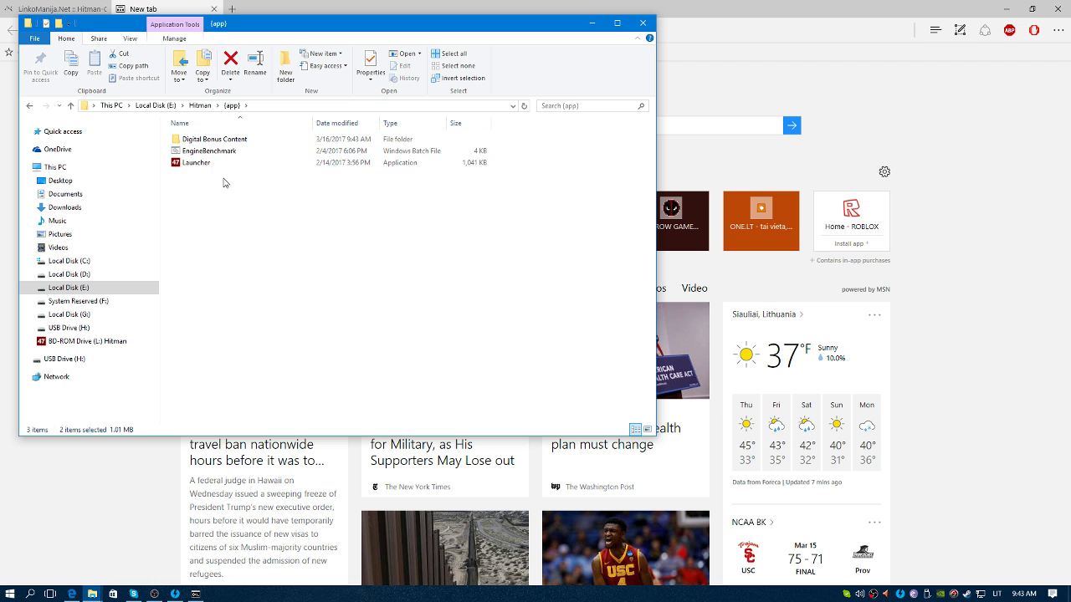
{"action": "left_click", "coordinate": [195, 594]}
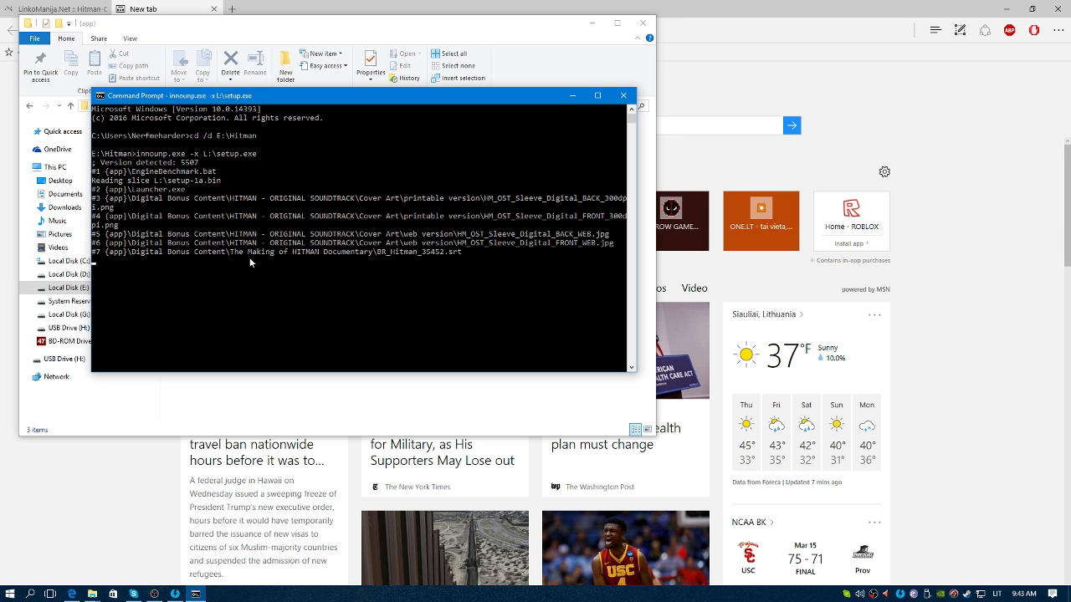
{"action": "left_click", "coordinate": [572, 94]}
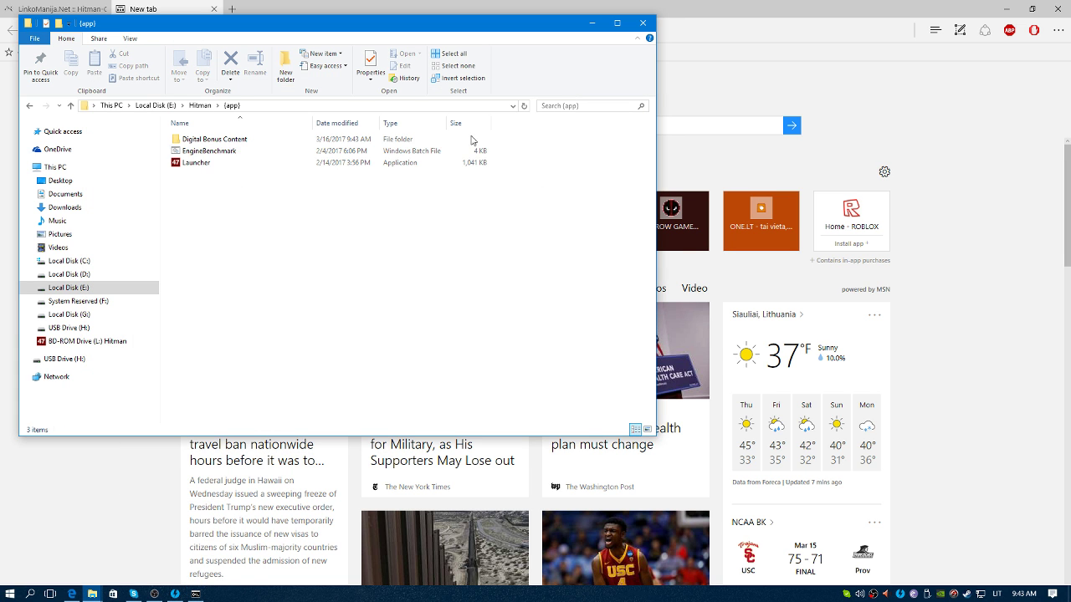
Step: Navigate File Explorer to the game's G:\Games\Hitman\{app} folder
{"action": "left_click", "coordinate": [69, 314]}
{"action": "double_click", "coordinate": [192, 139]}
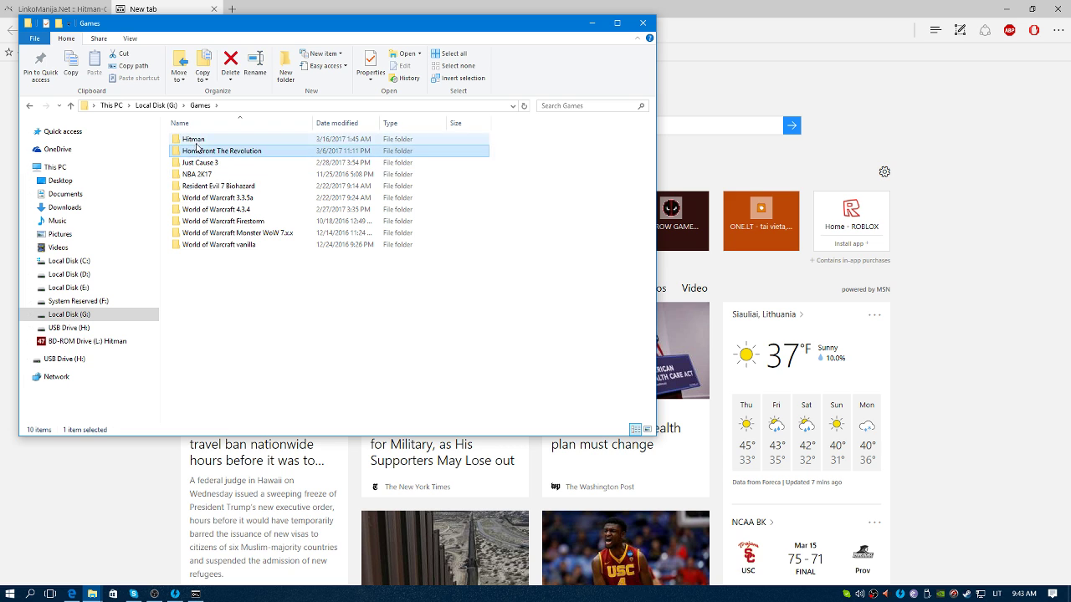
{"action": "double_click", "coordinate": [199, 145]}
{"action": "double_click", "coordinate": [190, 139]}
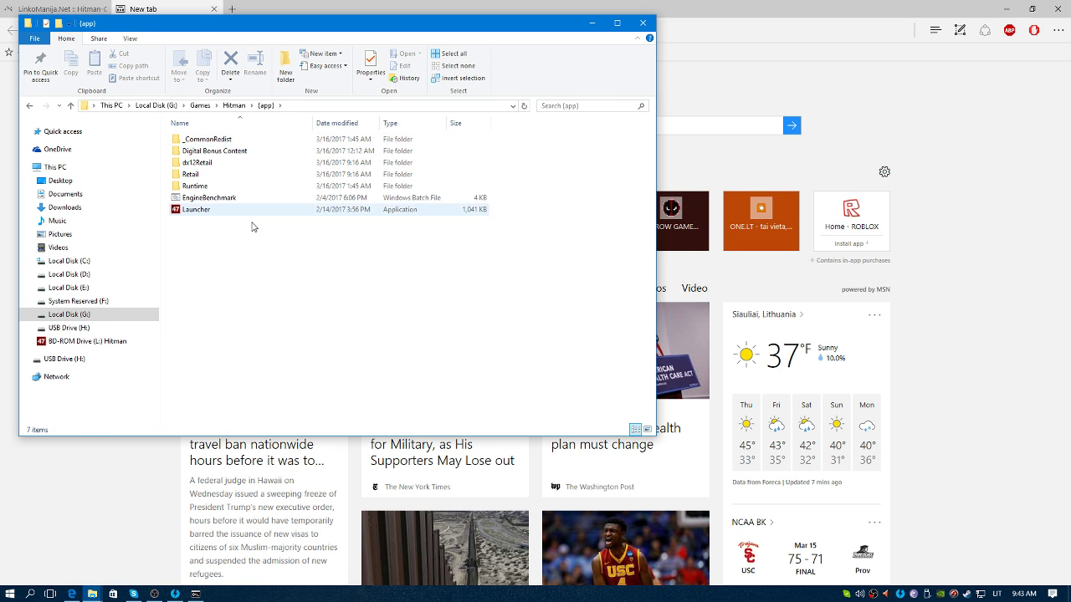
{"action": "left_click_drag", "start_coordinate": [266, 264], "coordinate": [183, 128]}
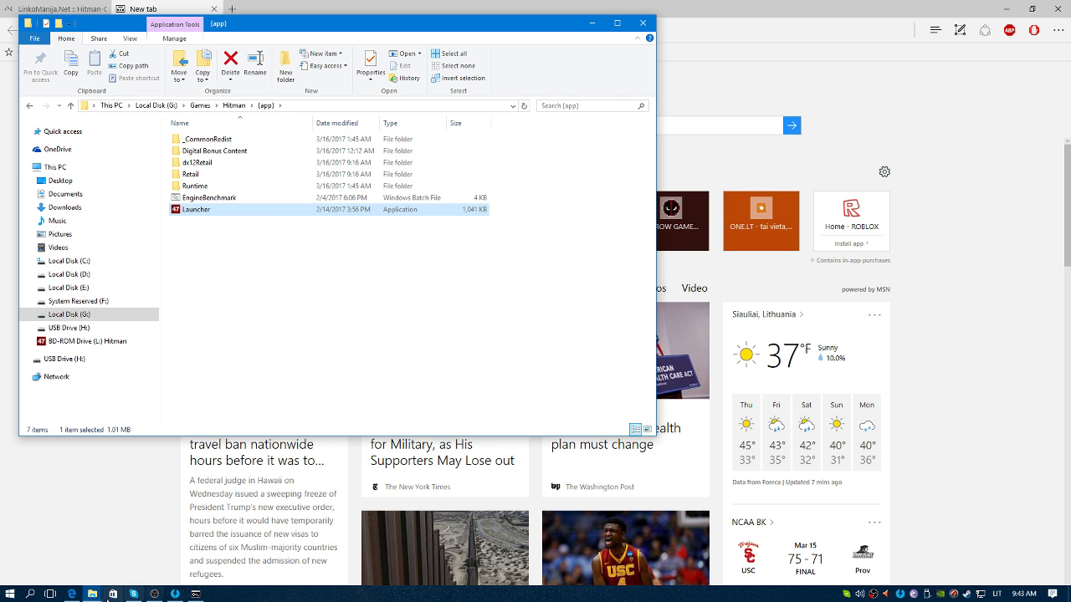
{"action": "mouse_move", "coordinate": [93, 594]}
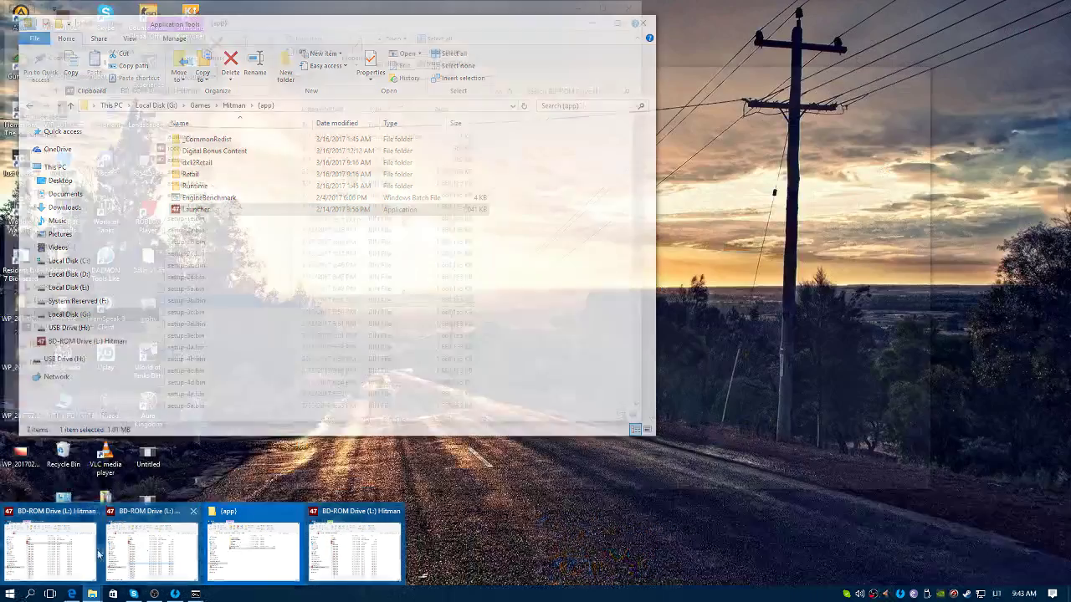
Step: Copy everything in the disc's Crack folder and paste it into G:\Games\Hitman\{app}
{"action": "left_click", "coordinate": [151, 552]}
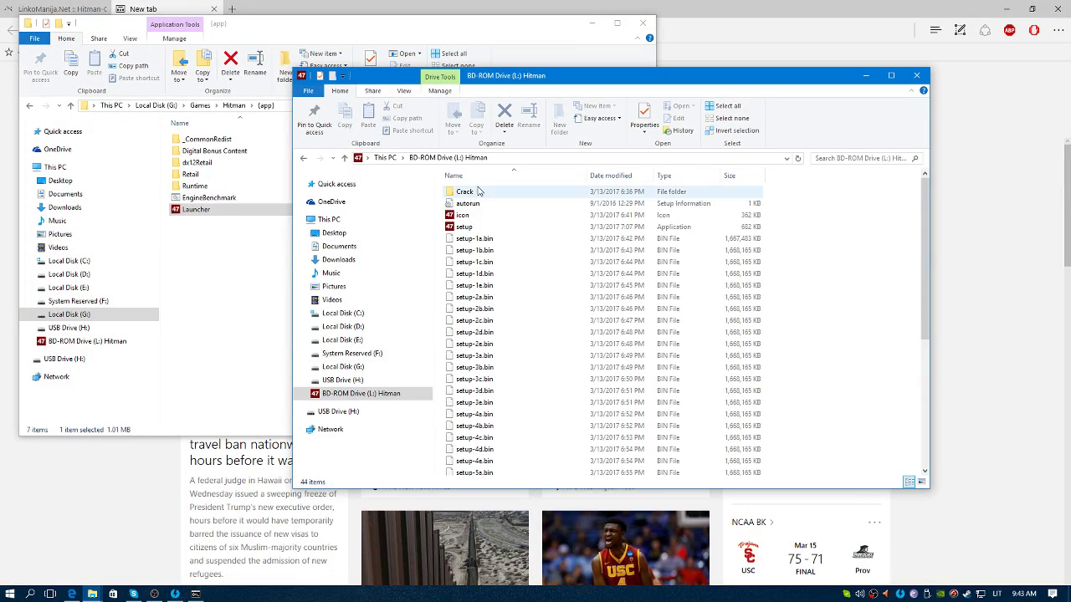
{"action": "double_click", "coordinate": [469, 192]}
{"action": "key", "text": "ctrl+a"}
{"action": "key", "text": "ctrl+c"}
{"action": "left_click", "coordinate": [230, 257]}
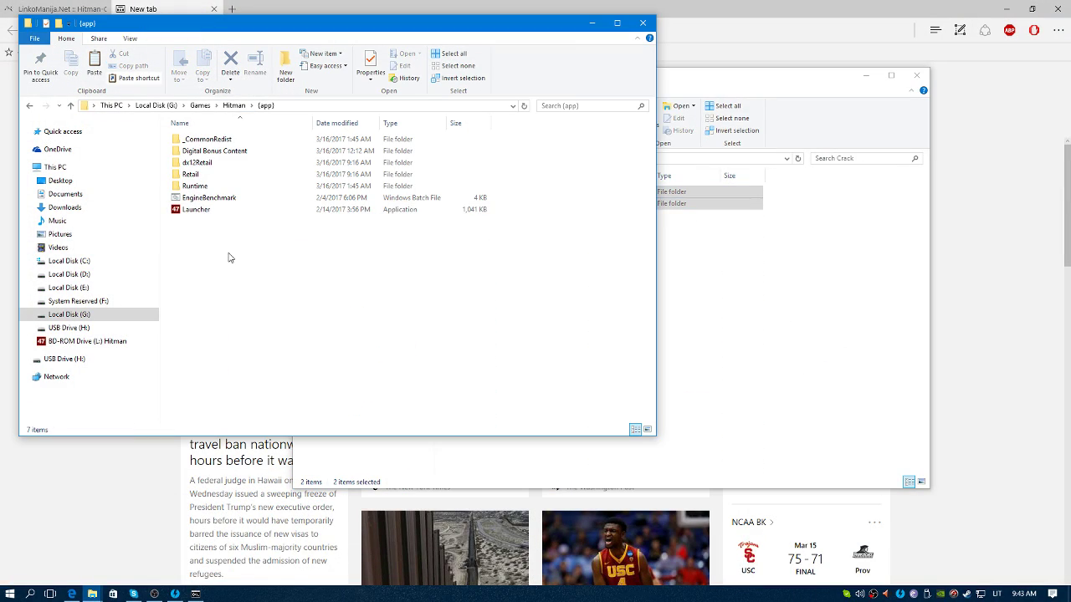
{"action": "key", "text": "ctrl+v"}
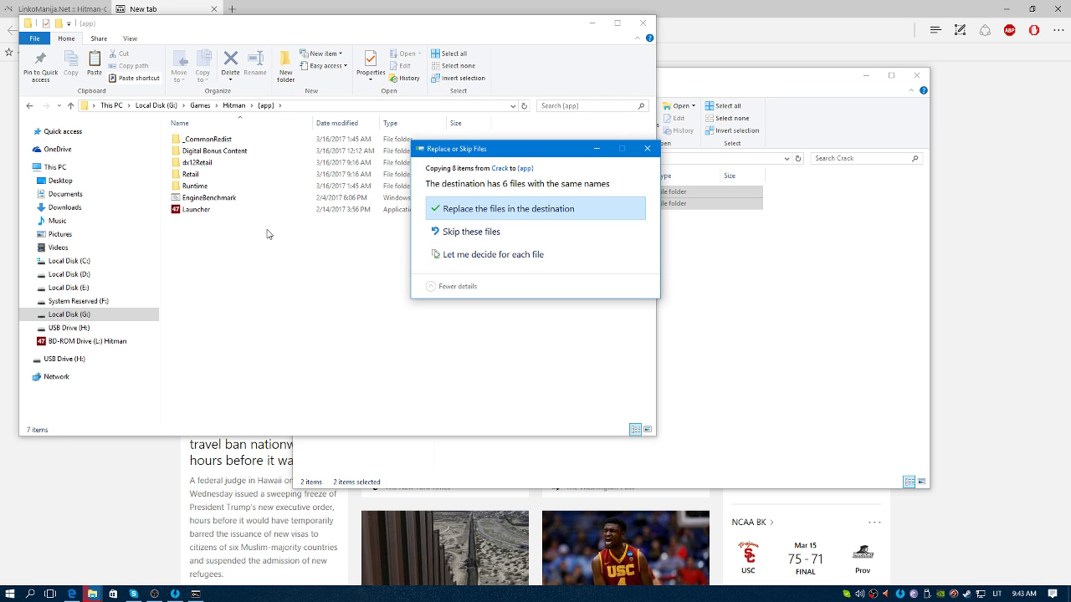
Step: Replace the 6 same-named files with the crack versions, then launch Hitman and quit its menu
{"action": "left_click", "coordinate": [503, 211]}
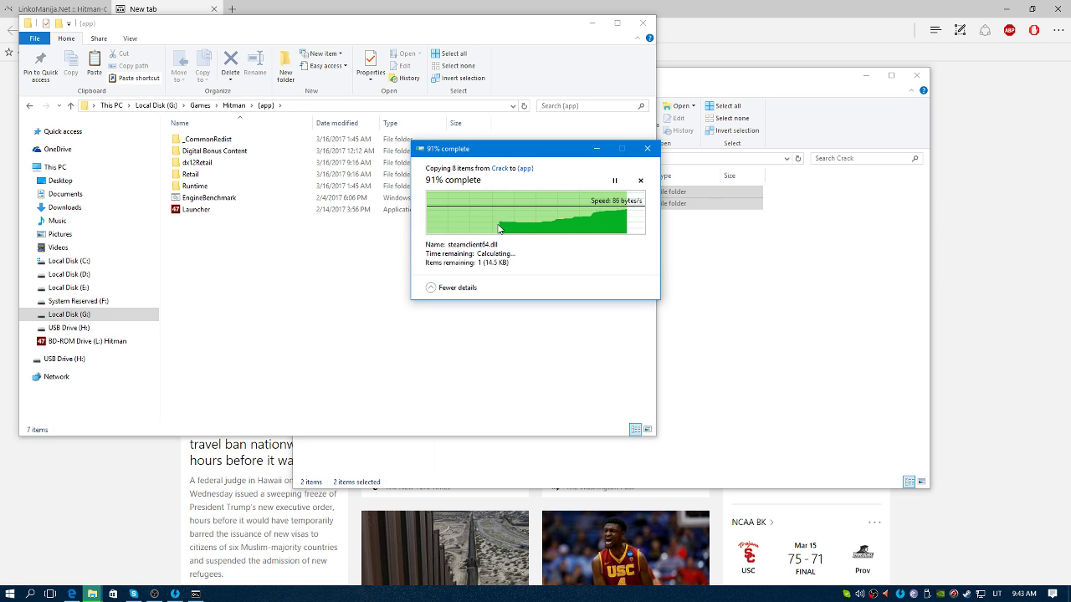
{"action": "left_click", "coordinate": [209, 211]}
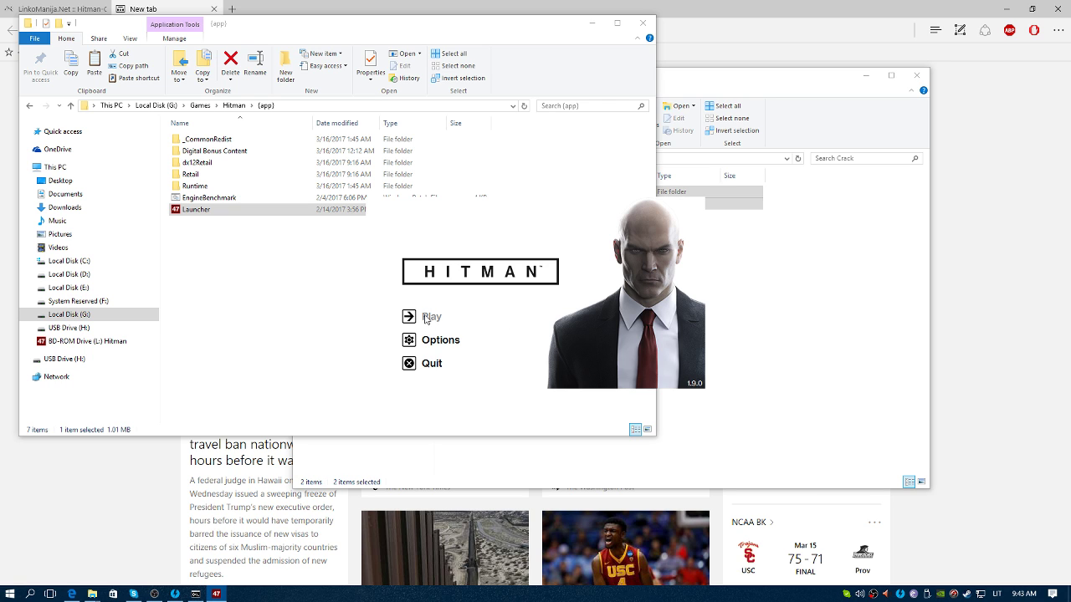
{"action": "left_click", "coordinate": [432, 363]}
Step: Minimize the {app} folder window and bring the OBS recorder forward
{"action": "left_click_drag", "start_coordinate": [276, 293], "coordinate": [457, 335]}
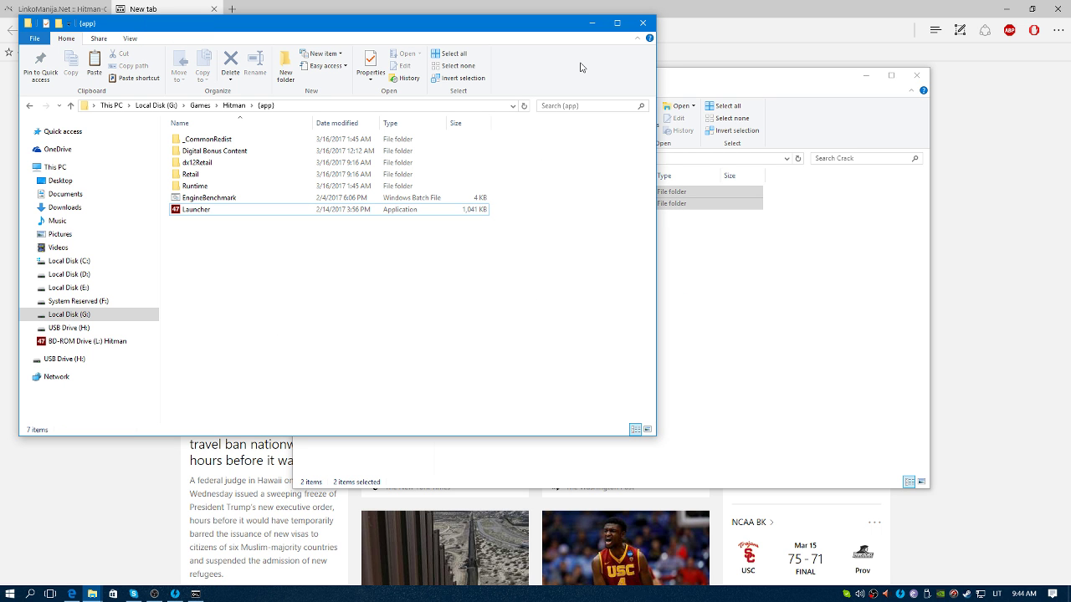
{"action": "left_click", "coordinate": [592, 22]}
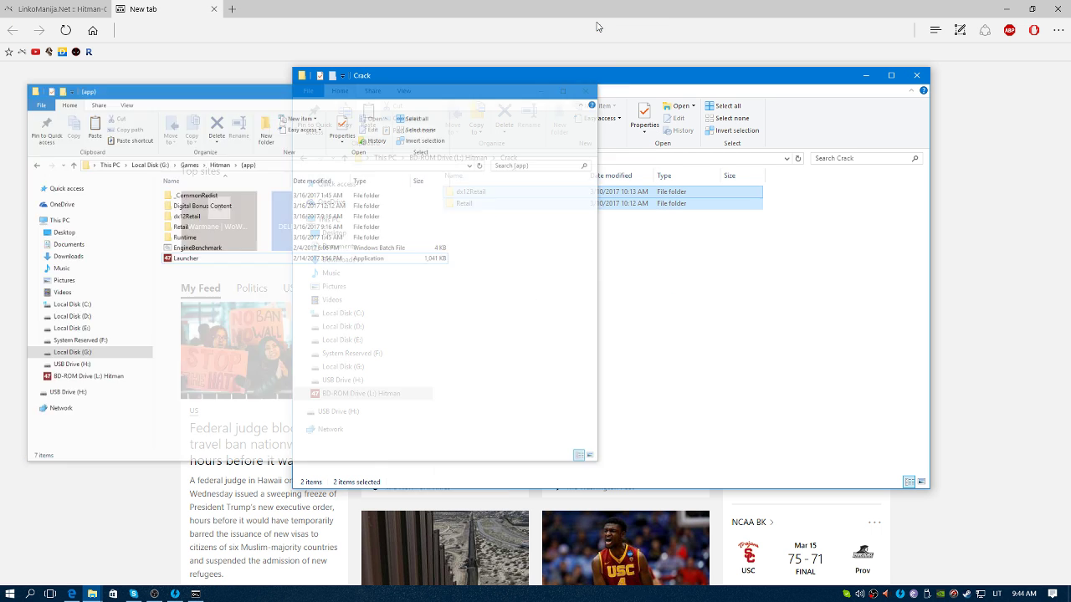
{"action": "left_click", "coordinate": [156, 595]}
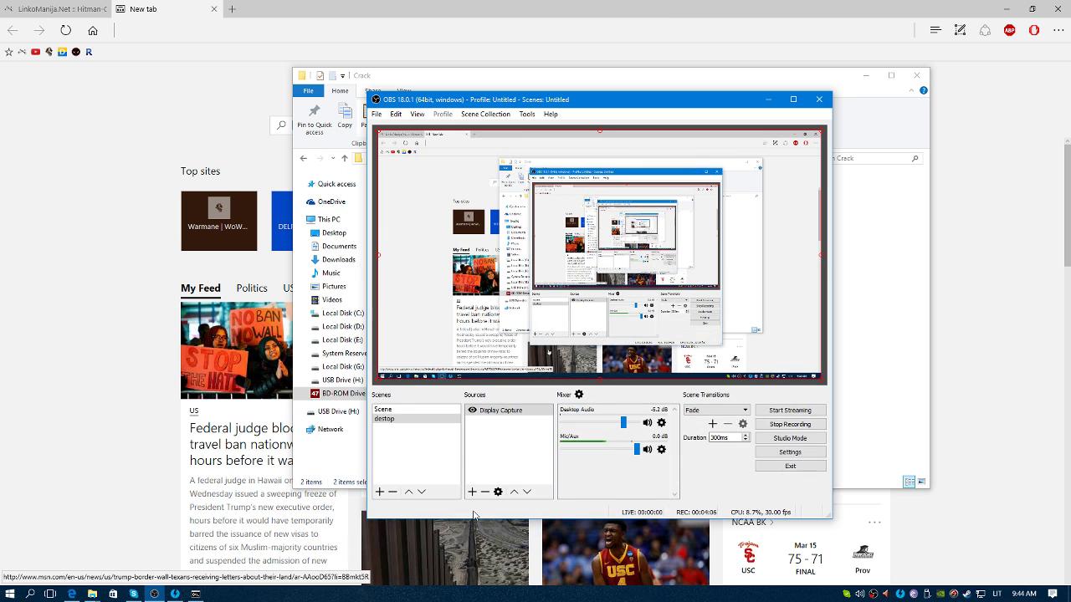